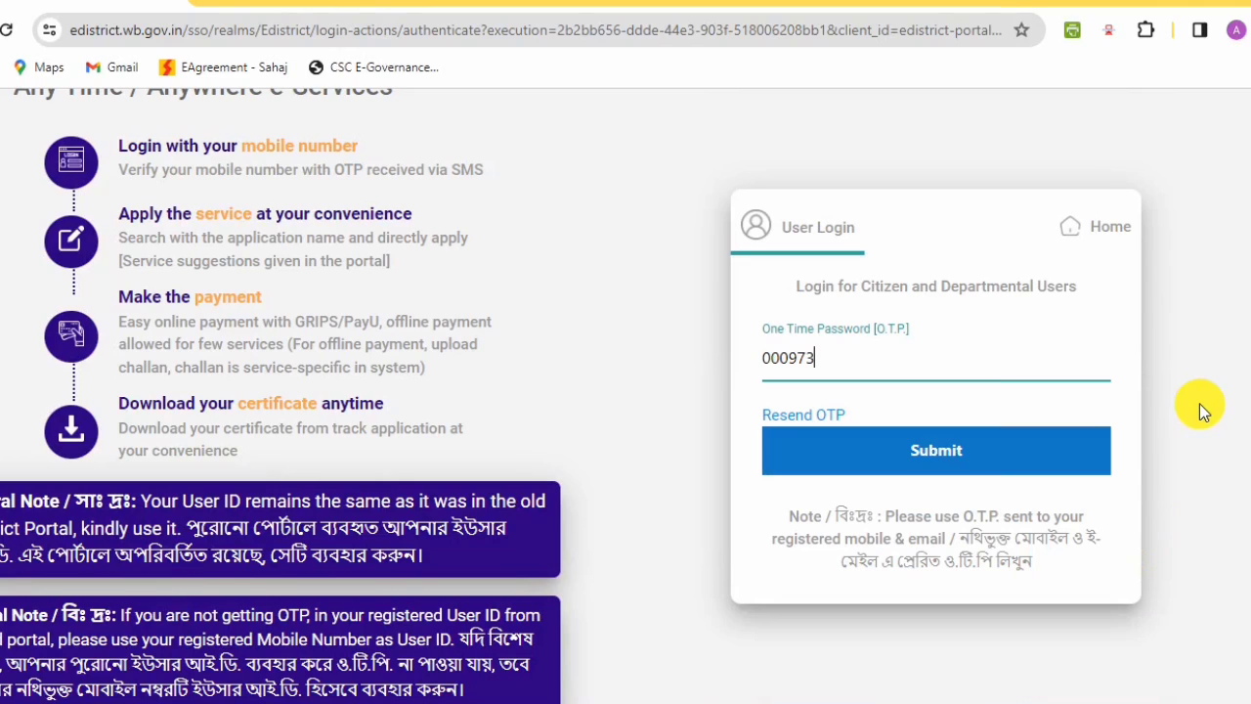
Submit the entered one-time password to log in and open the portal's list of services.
click(930, 447)
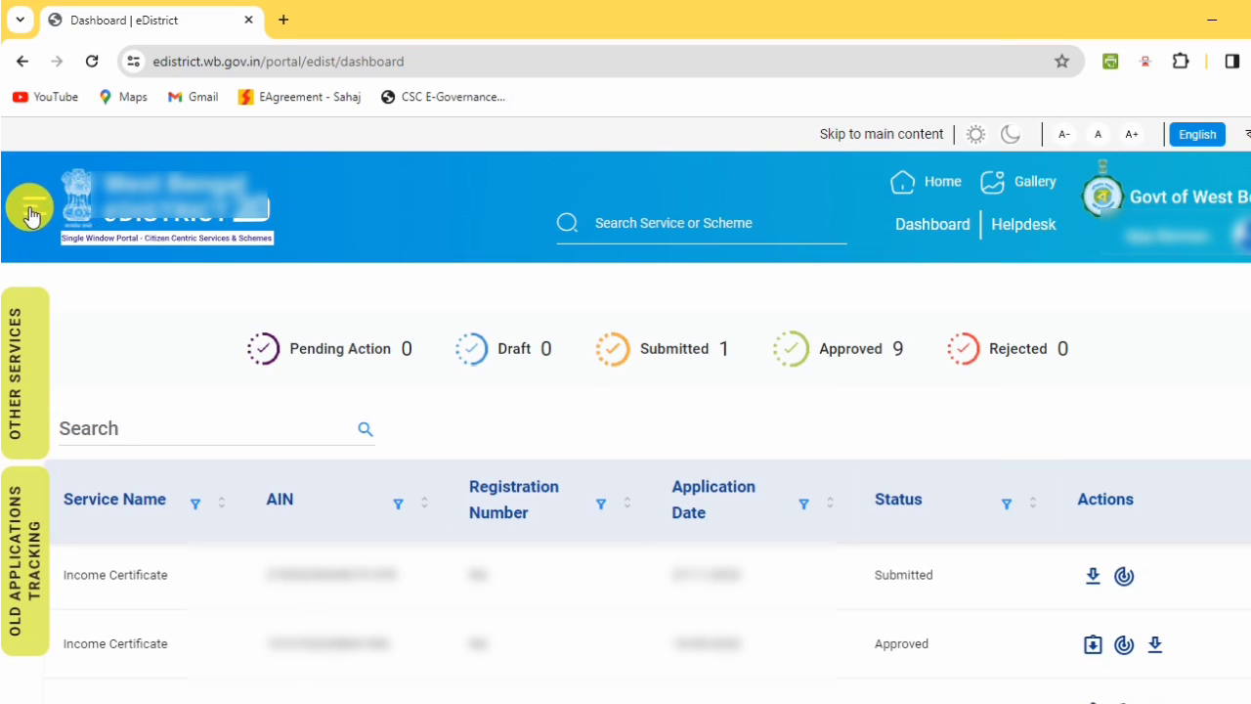
click(32, 215)
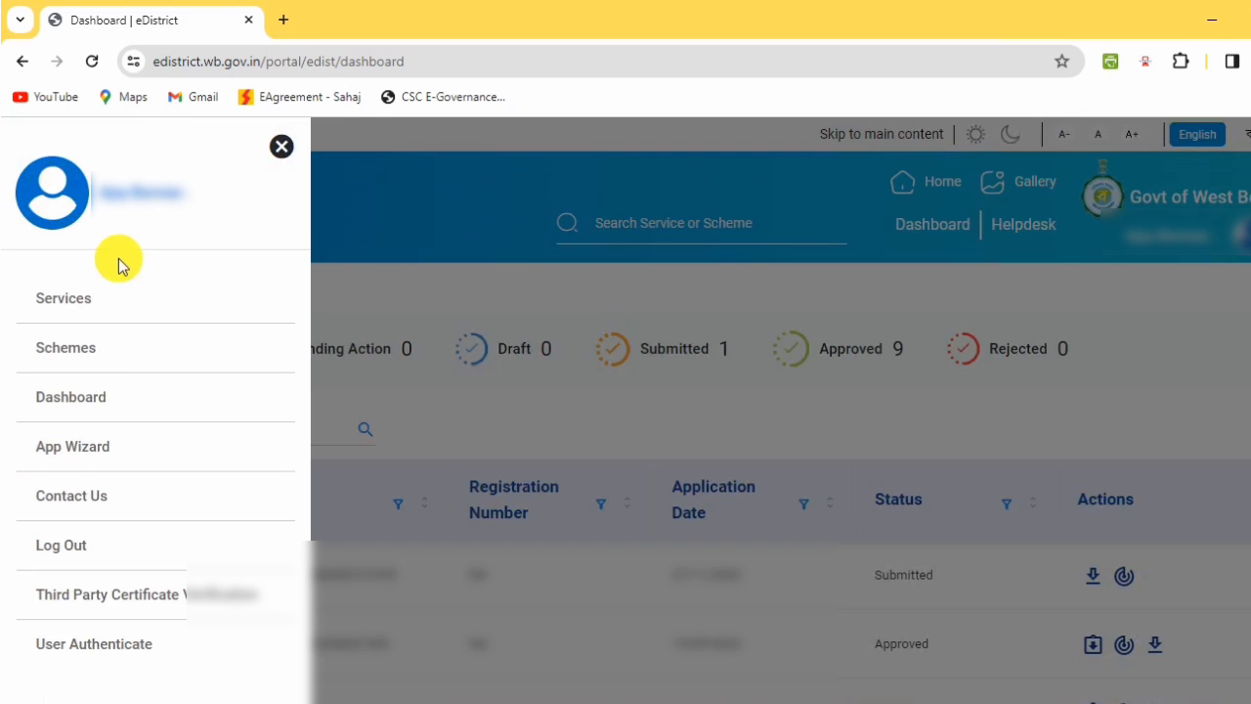
click(68, 305)
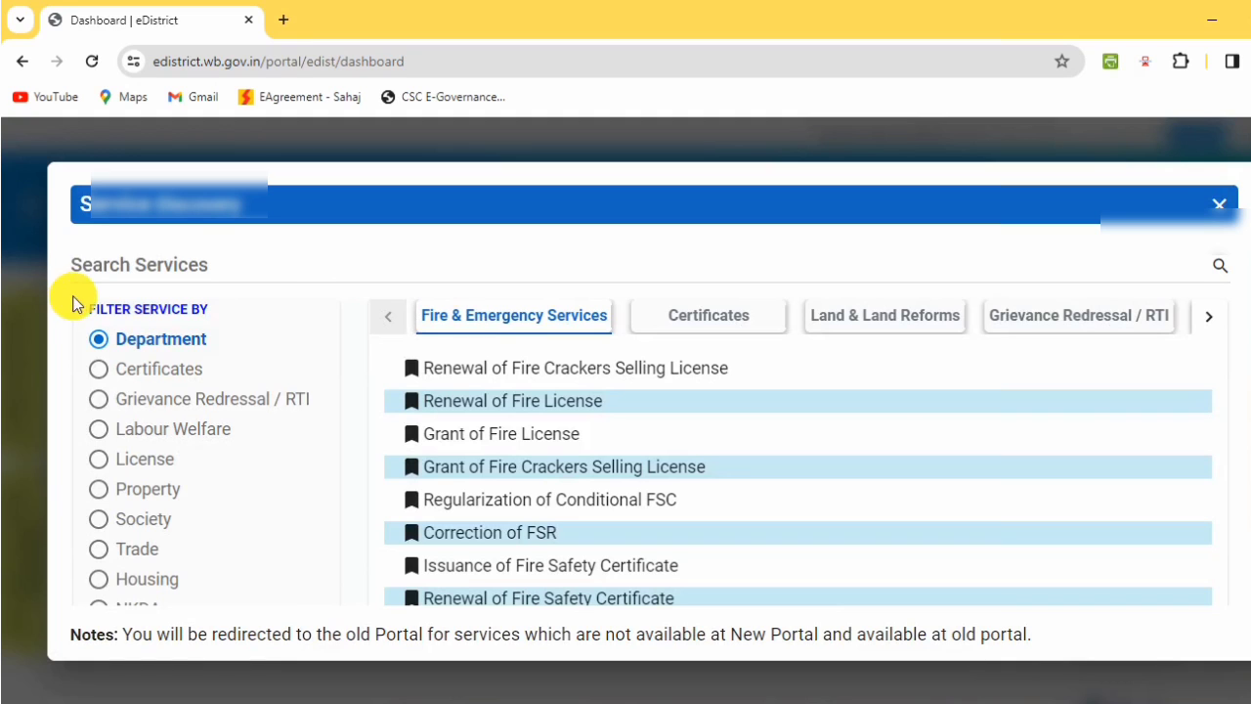
Browse the department categories in Service Discovery and show the services under Registration & Stamp Revenue.
click(1207, 318)
click(1208, 319)
click(1208, 318)
click(1208, 318)
click(1208, 318)
click(1209, 319)
click(1209, 319)
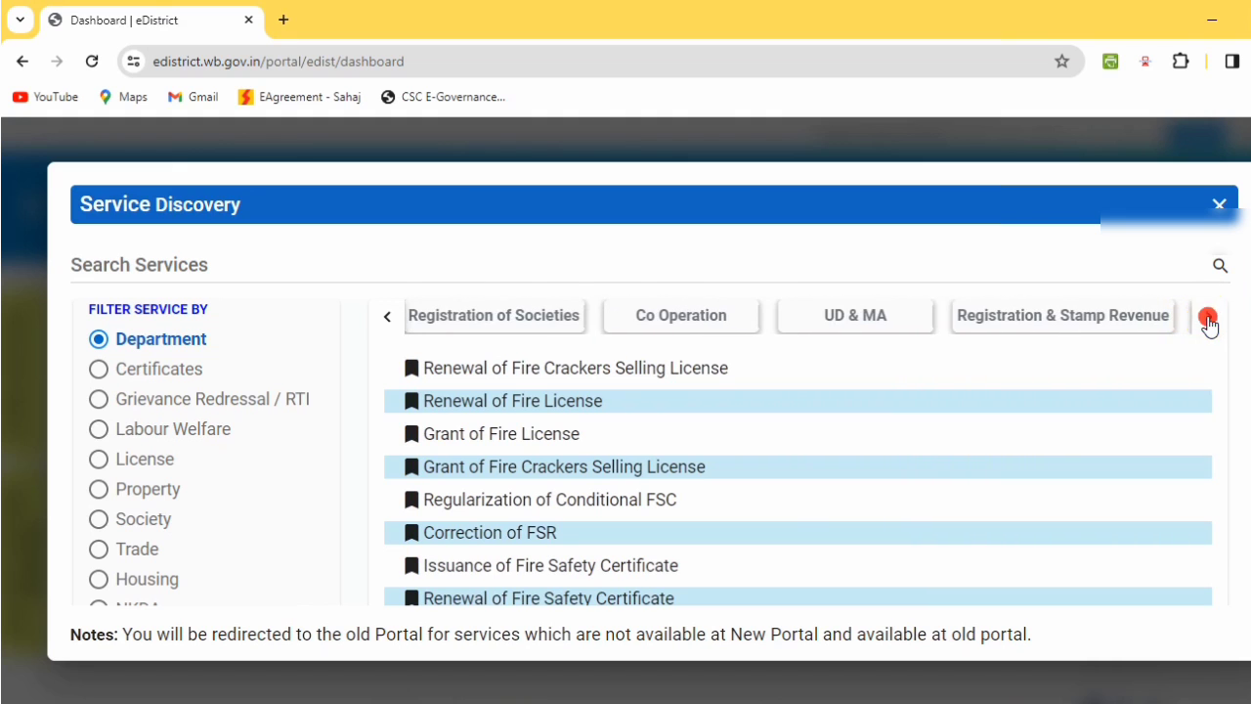
click(1210, 319)
click(1209, 319)
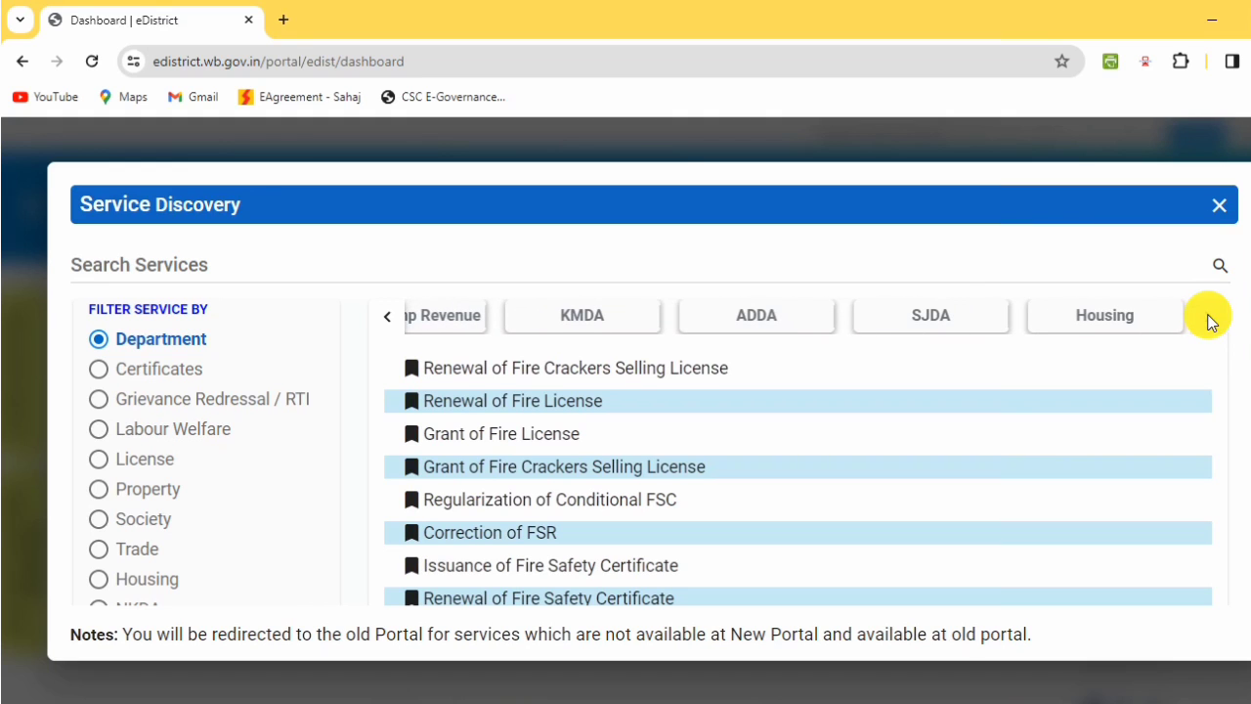
click(388, 315)
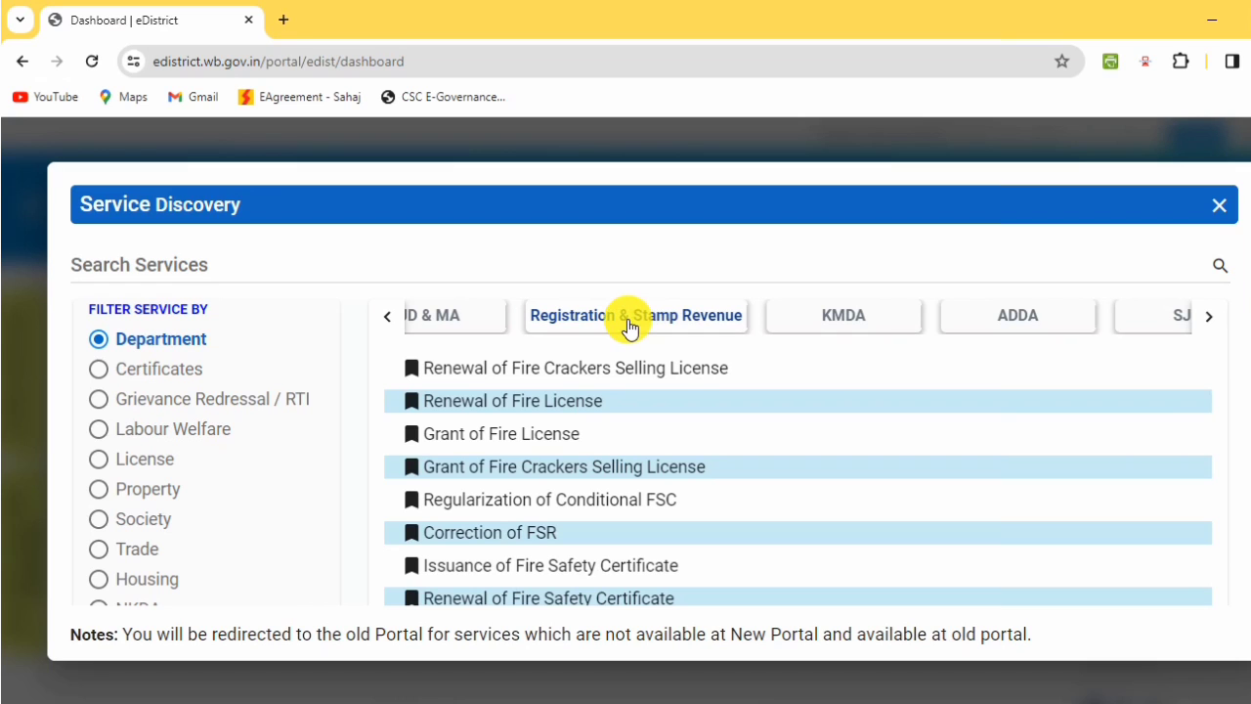
click(629, 326)
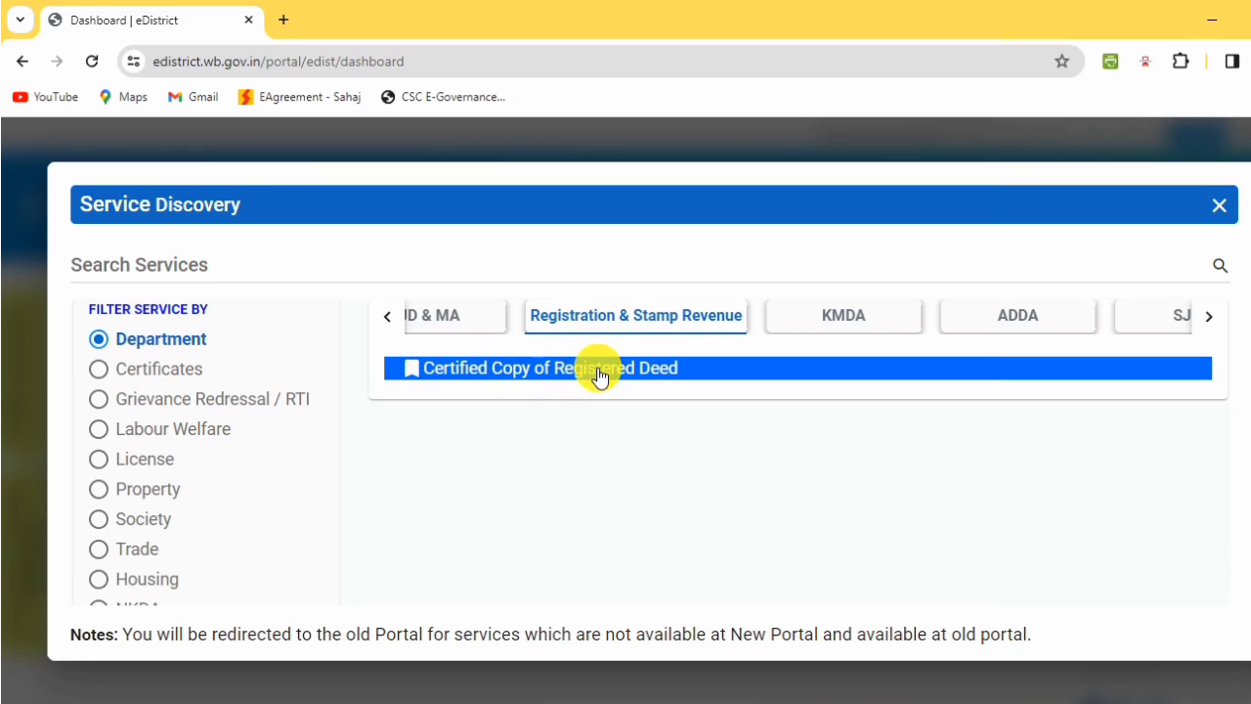
Open the Certified Copy of Registered Deed service, review its eligibility and payment requirements, and accept them.
click(521, 377)
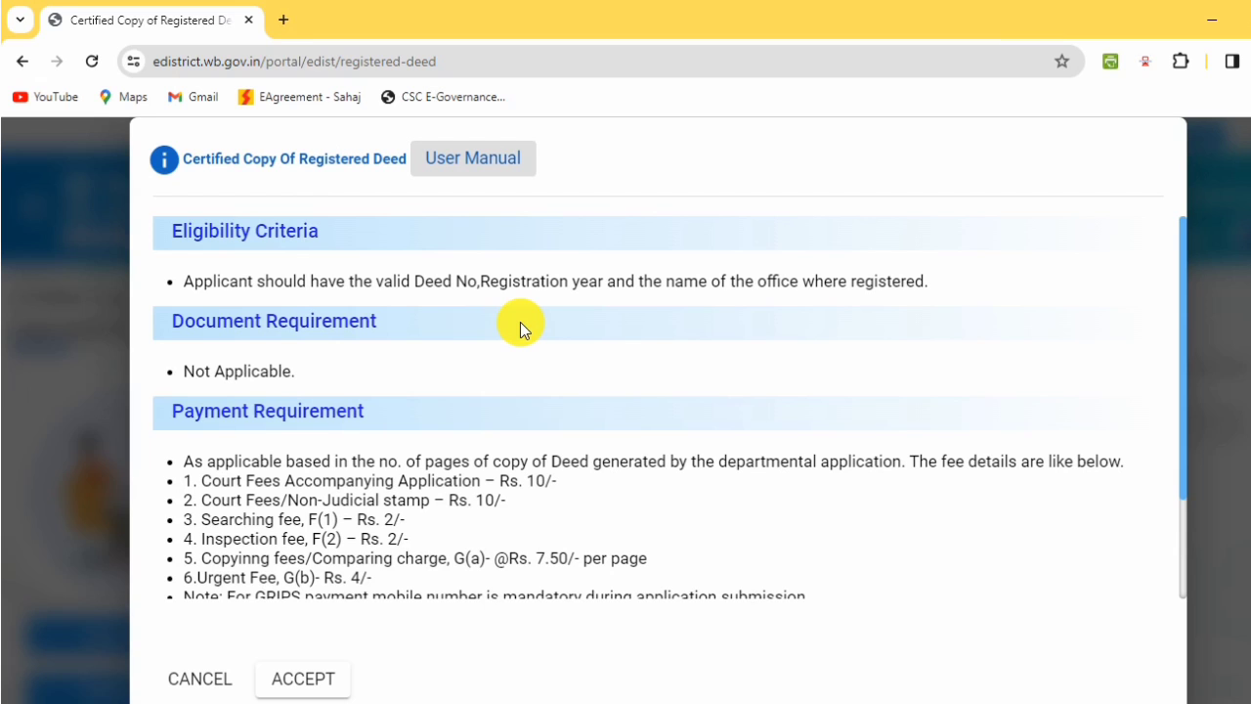
scroll(520, 322, down, 1)
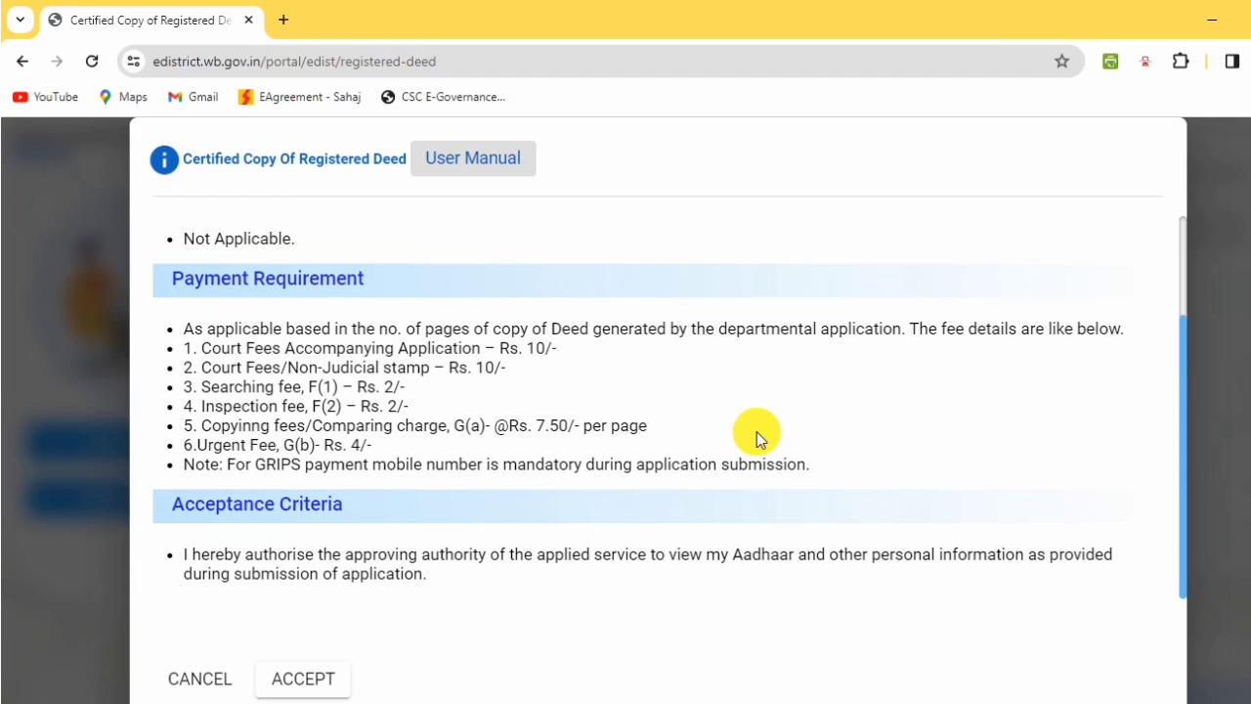
click(298, 679)
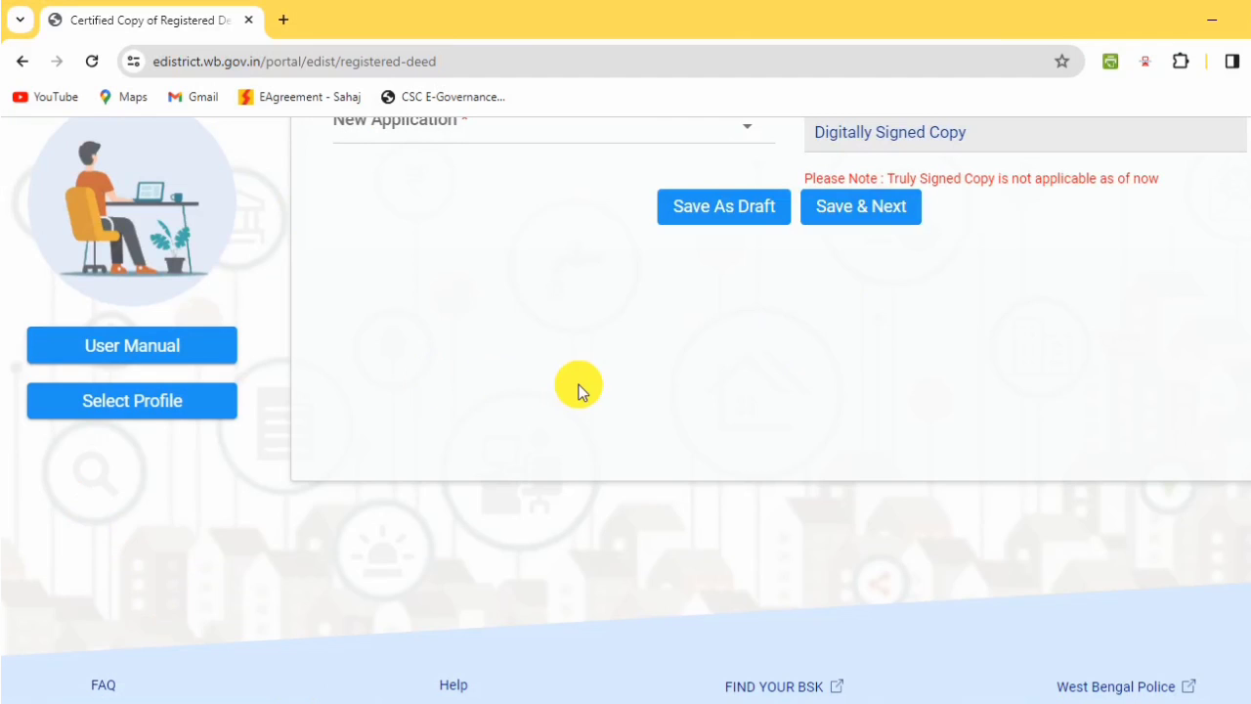
Set New Application to Certified Copy of Registered Deed and save to continue to Search Deed.
scroll(605, 386, up, 2)
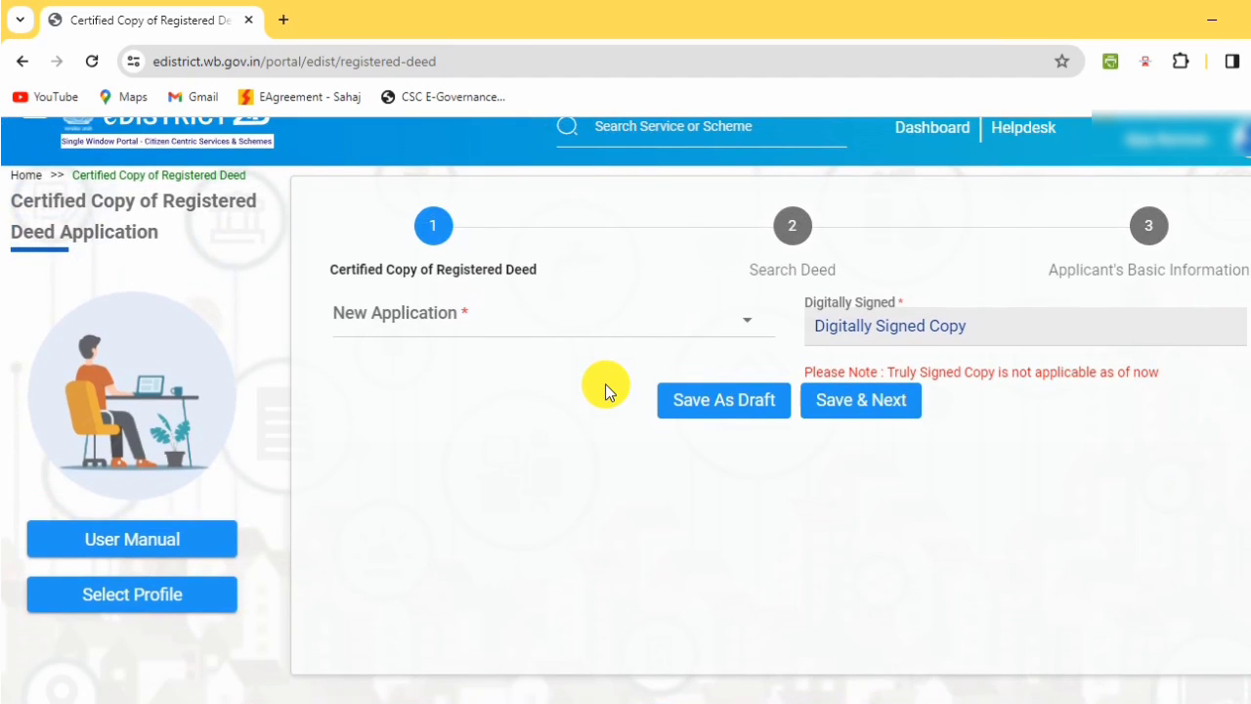
click(675, 321)
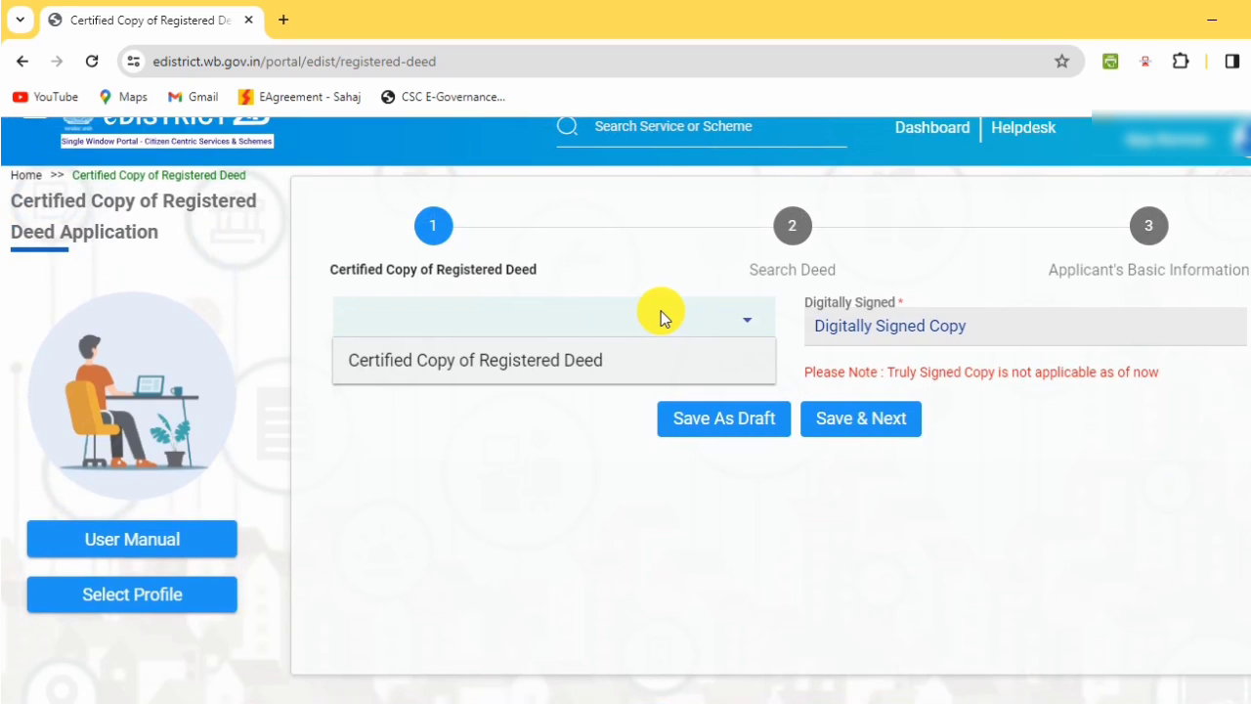
click(510, 363)
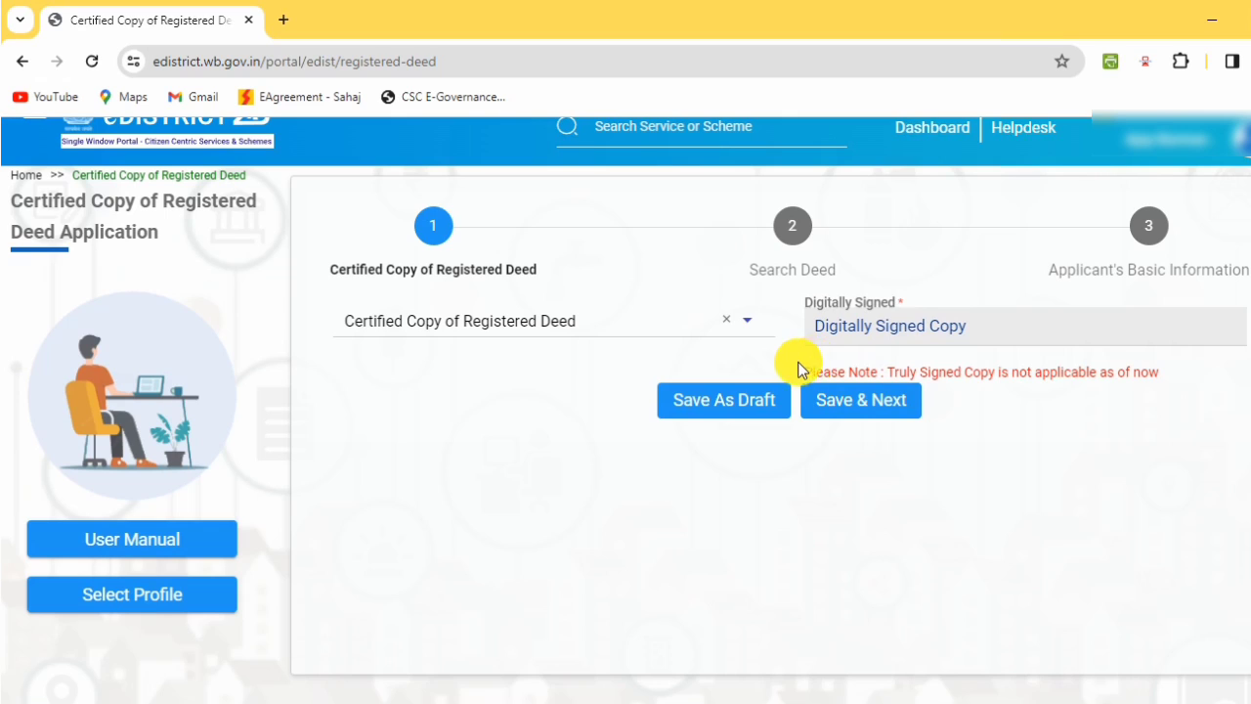
click(860, 405)
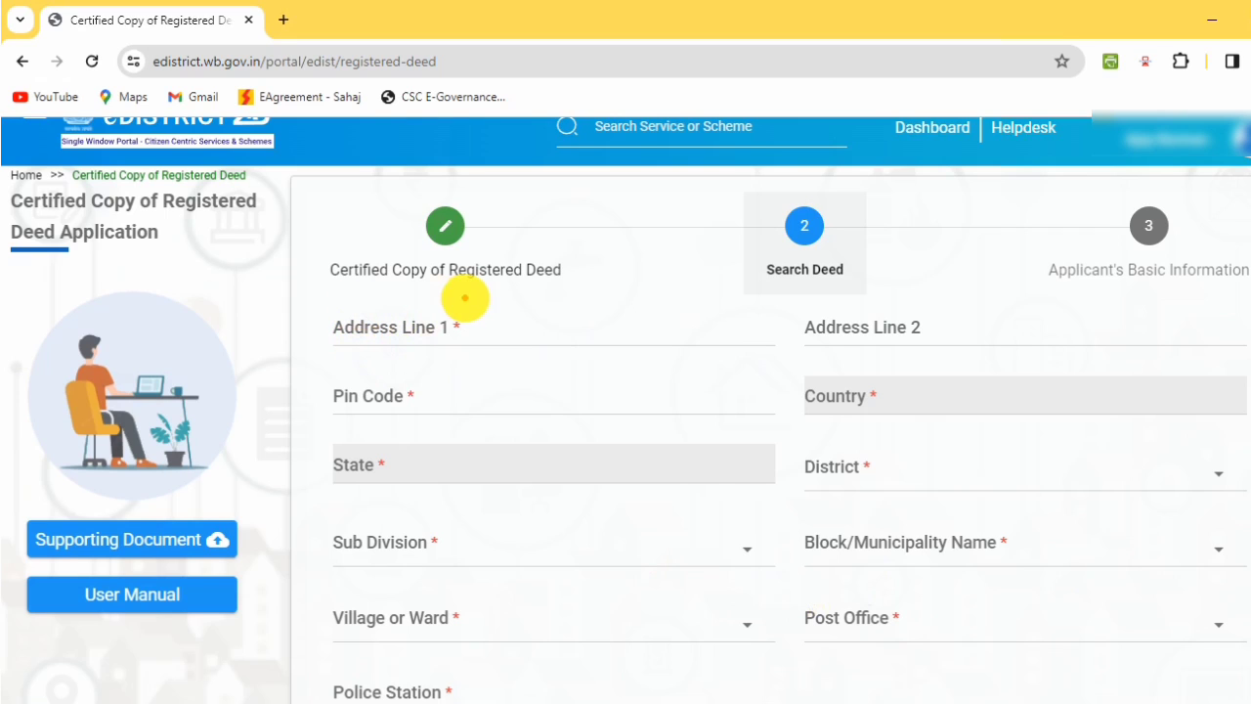
drag(464, 299, 667, 341)
drag(437, 376, 600, 417)
drag(800, 369, 975, 407)
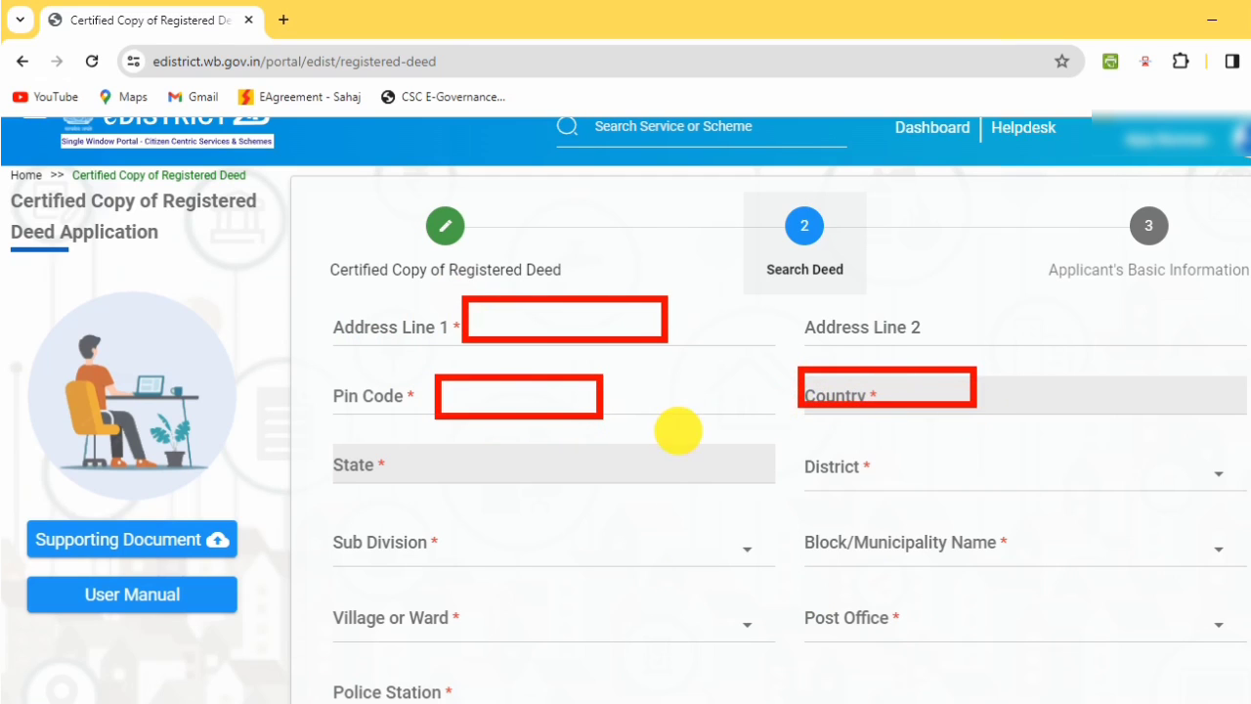
drag(406, 452, 575, 481)
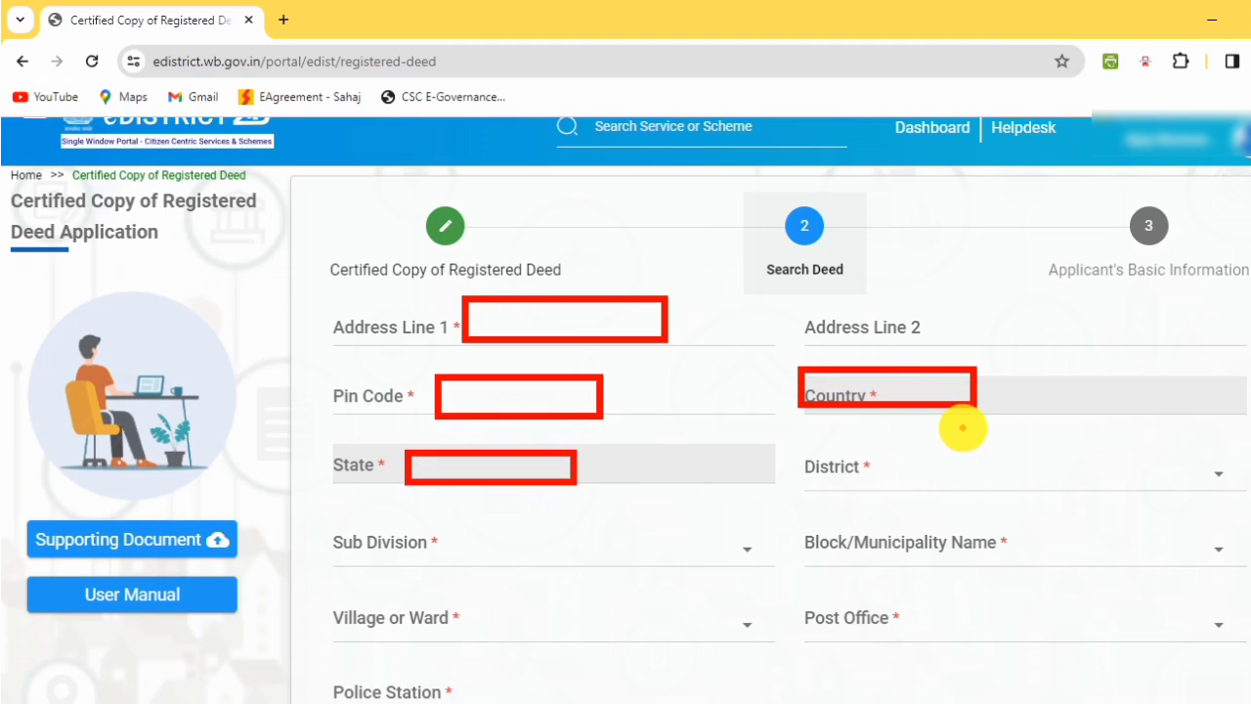
drag(898, 432, 1066, 485)
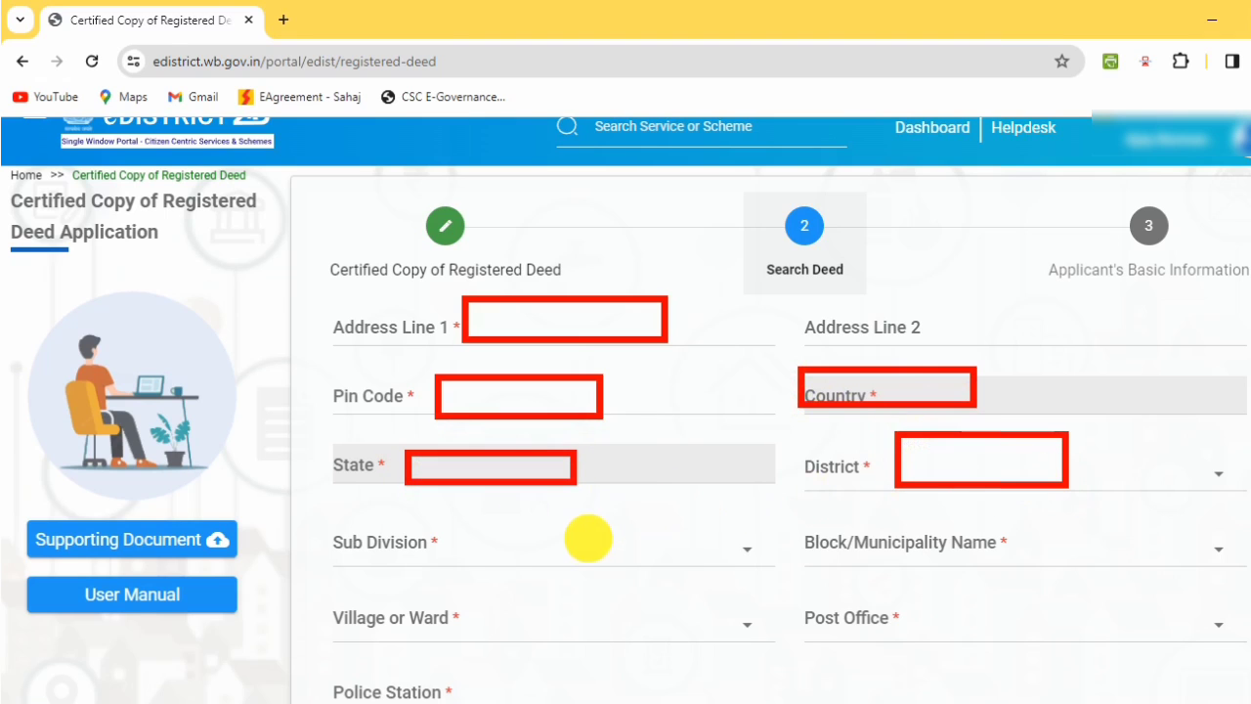
drag(454, 519, 704, 555)
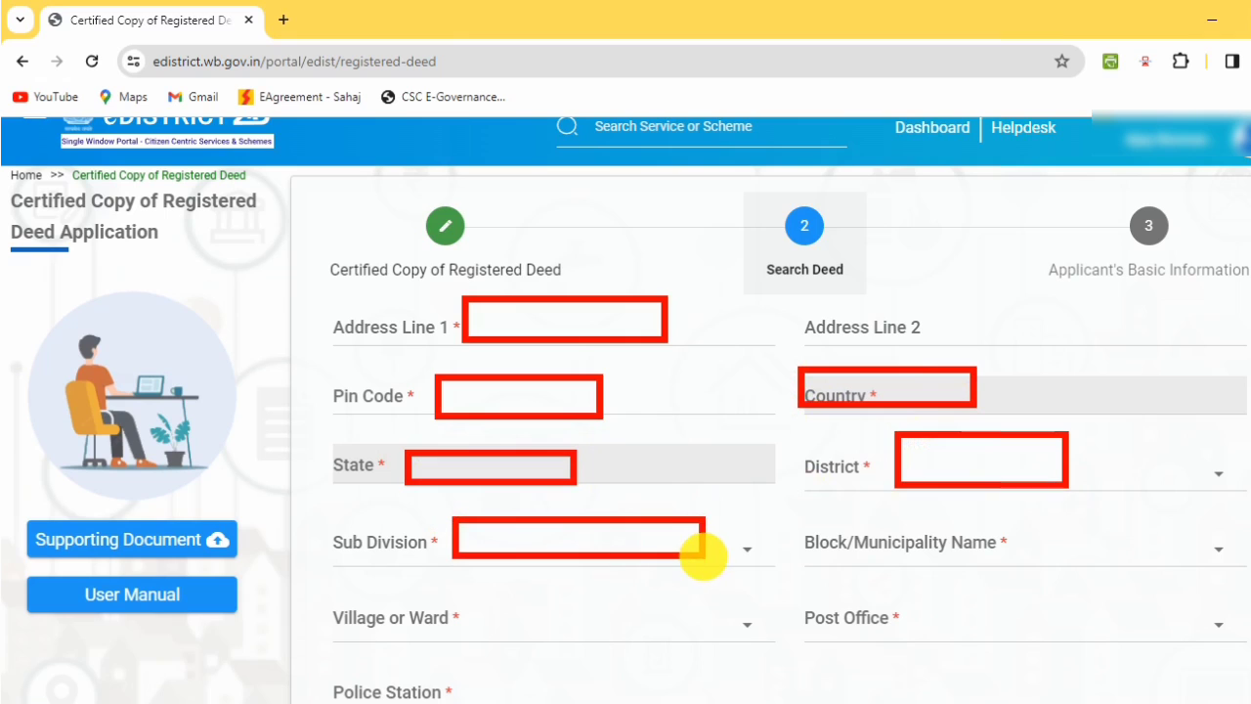
drag(1025, 542, 1203, 554)
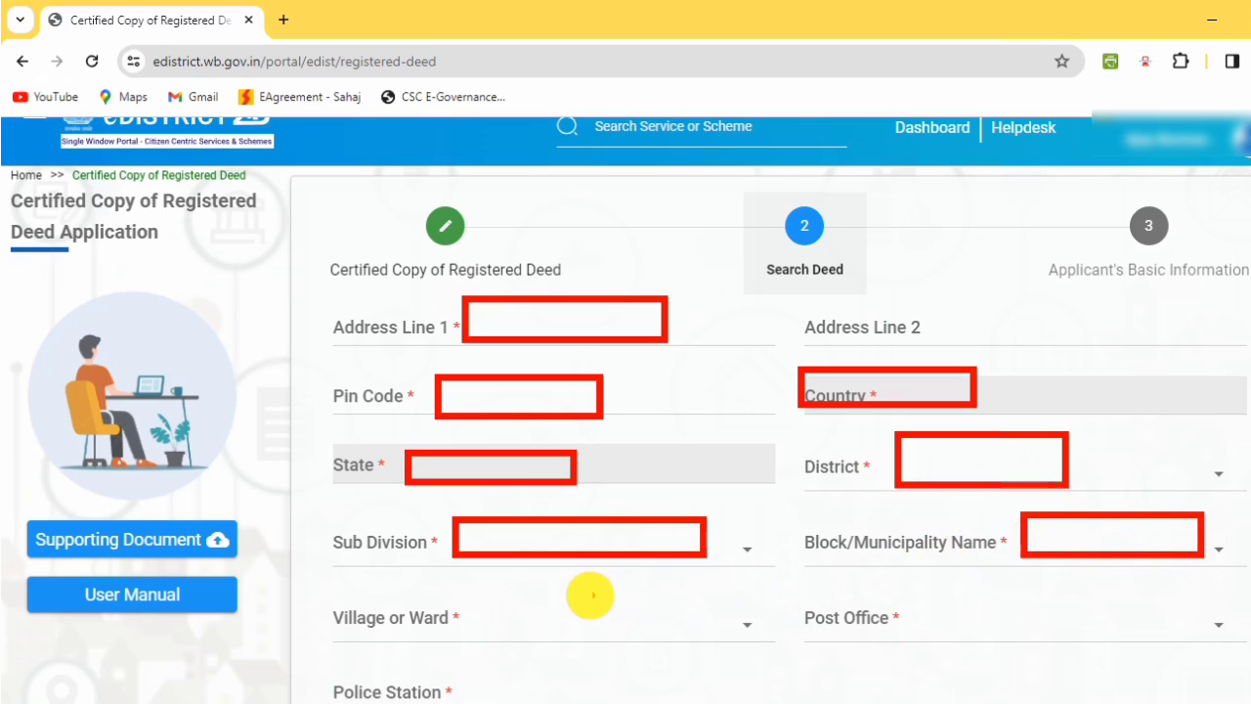
drag(471, 592, 703, 640)
drag(819, 606, 976, 634)
click(771, 320)
key(Escape)
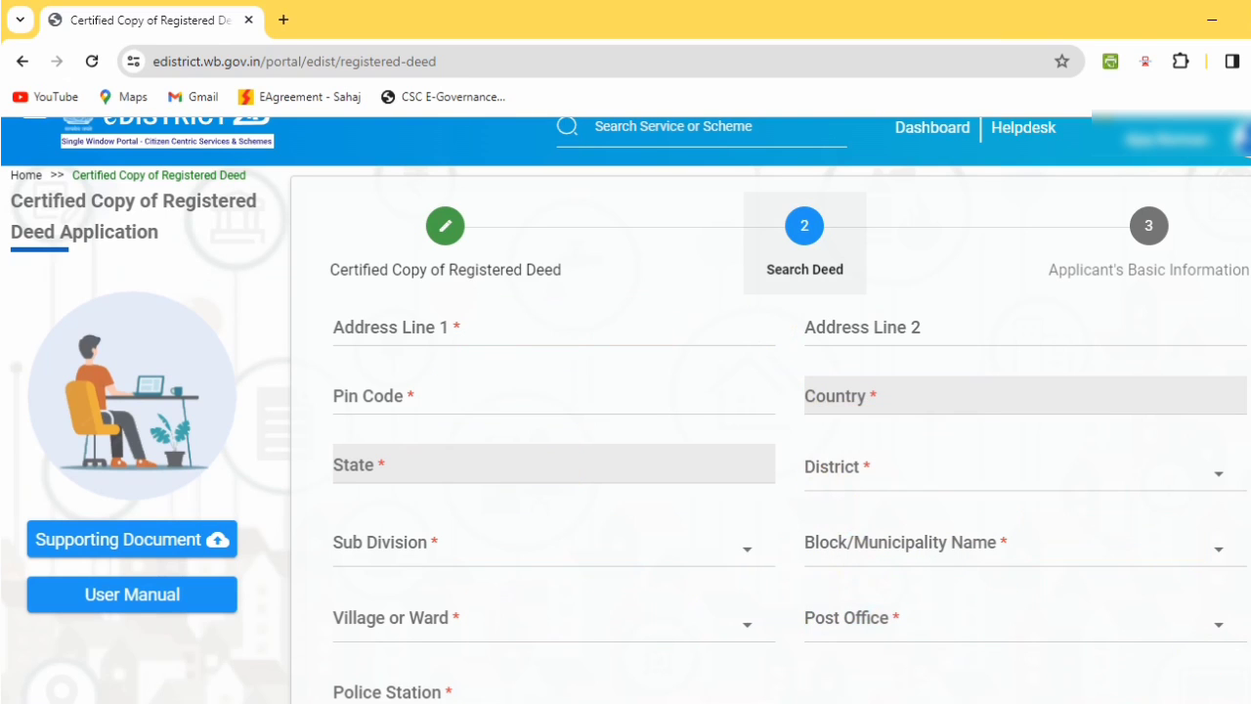
Complete the Search Deed details with the address, deed number, registration office and 2013 as Year of Registration, and save to continue.
scroll(1179, 454, down, 5)
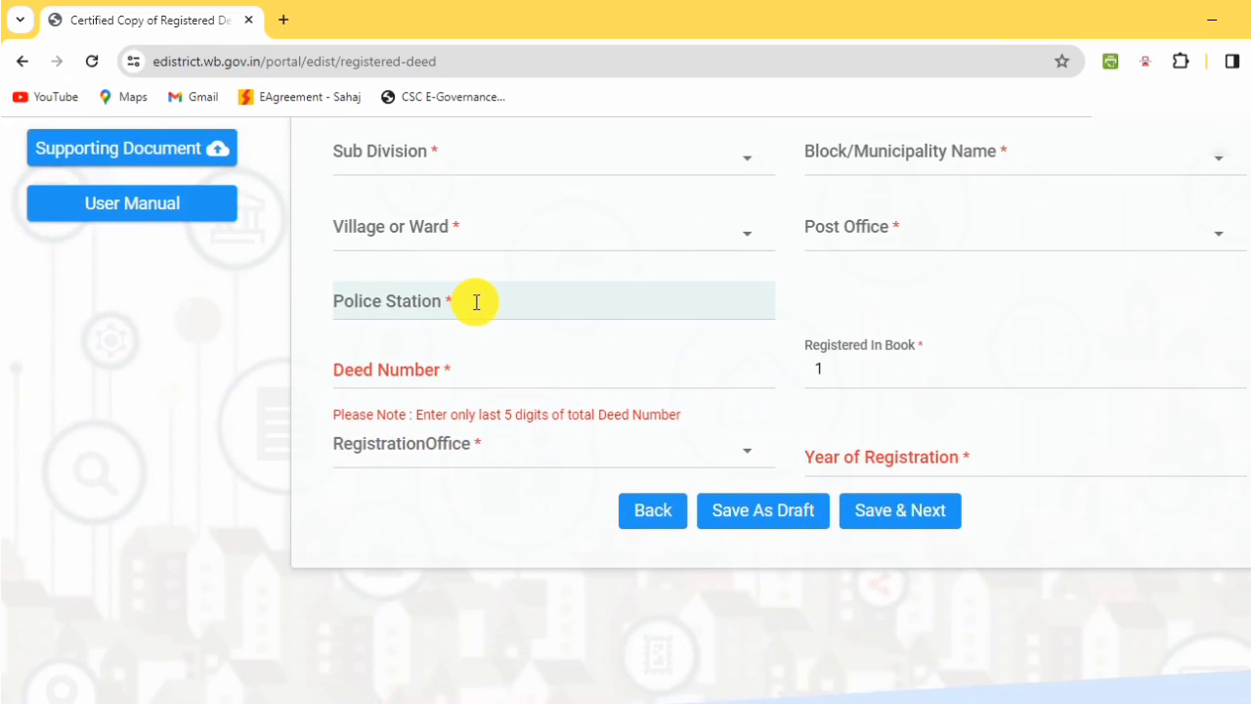
click(557, 349)
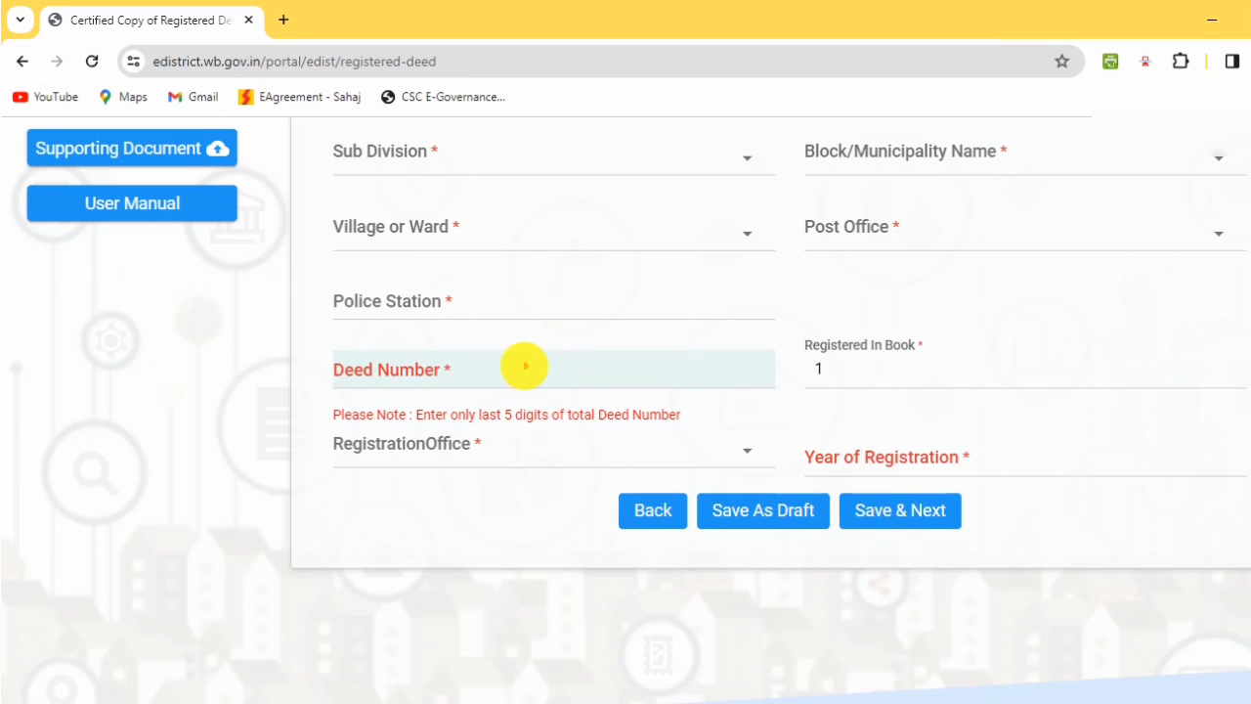
mouse_move(331, 340)
mouse_down()
mouse_move(341, 366)
mouse_move(456, 391)
mouse_move(734, 389)
mouse_up()
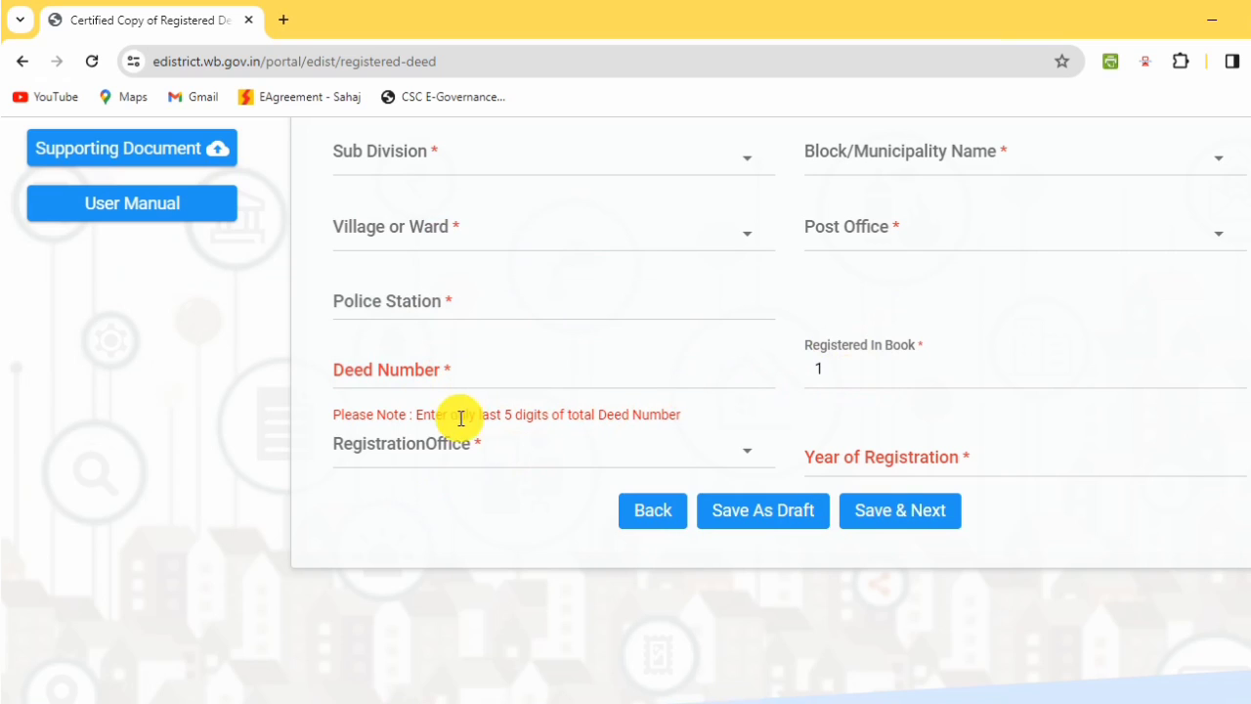
click(530, 449)
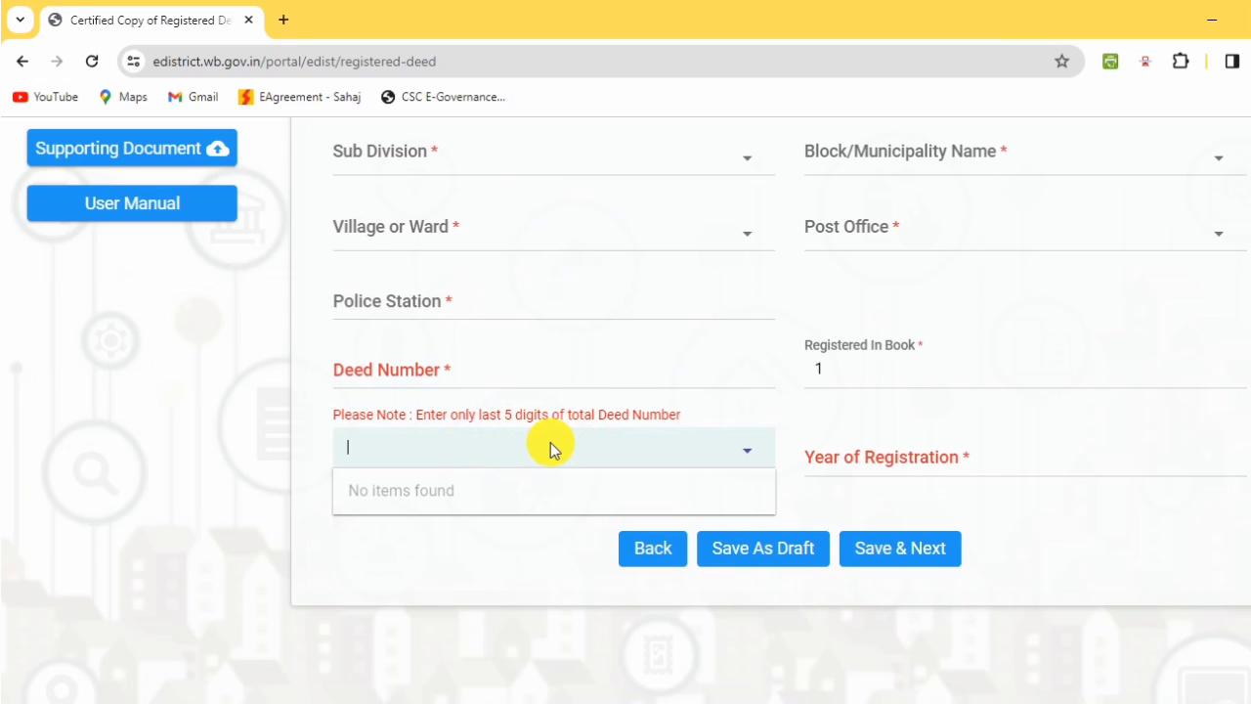
click(989, 459)
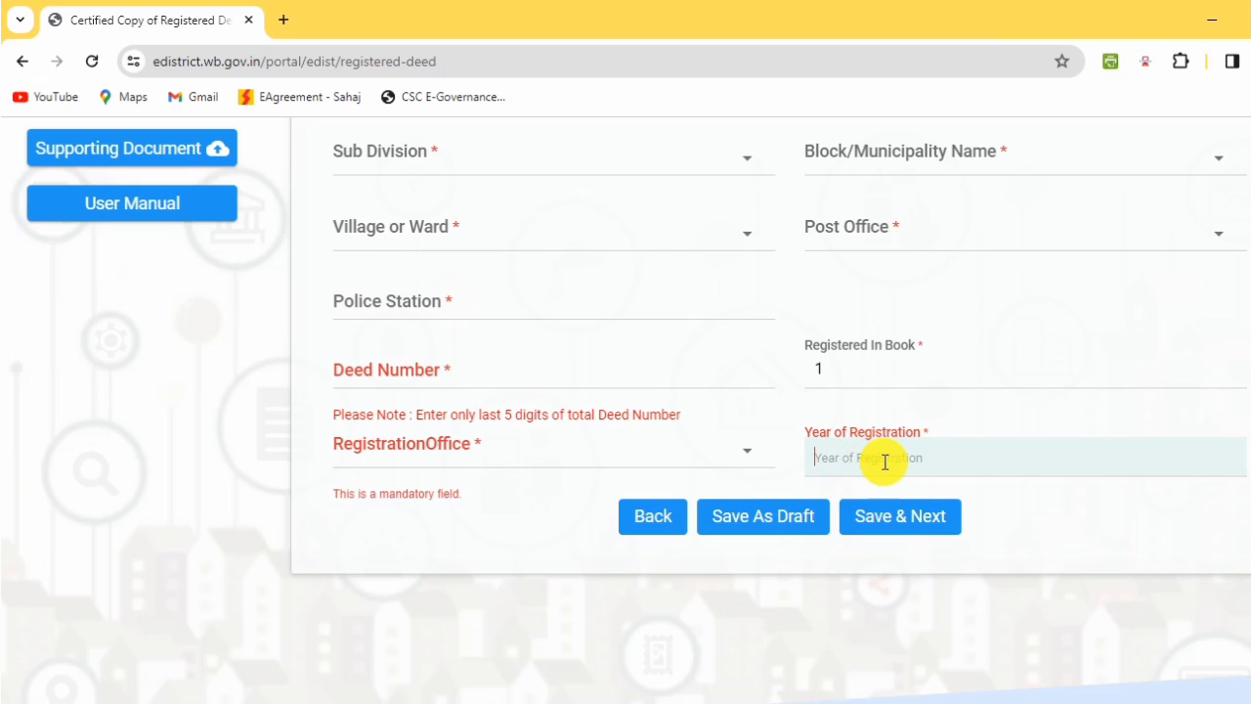
text(2013)
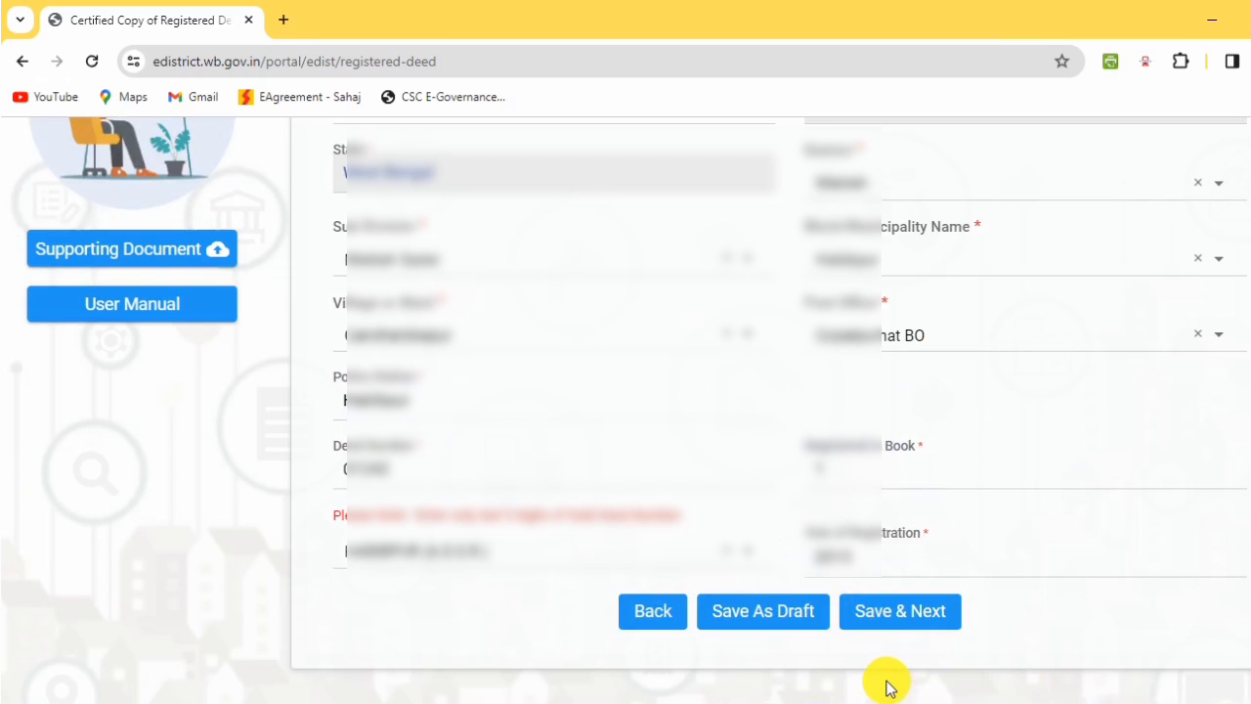
click(889, 616)
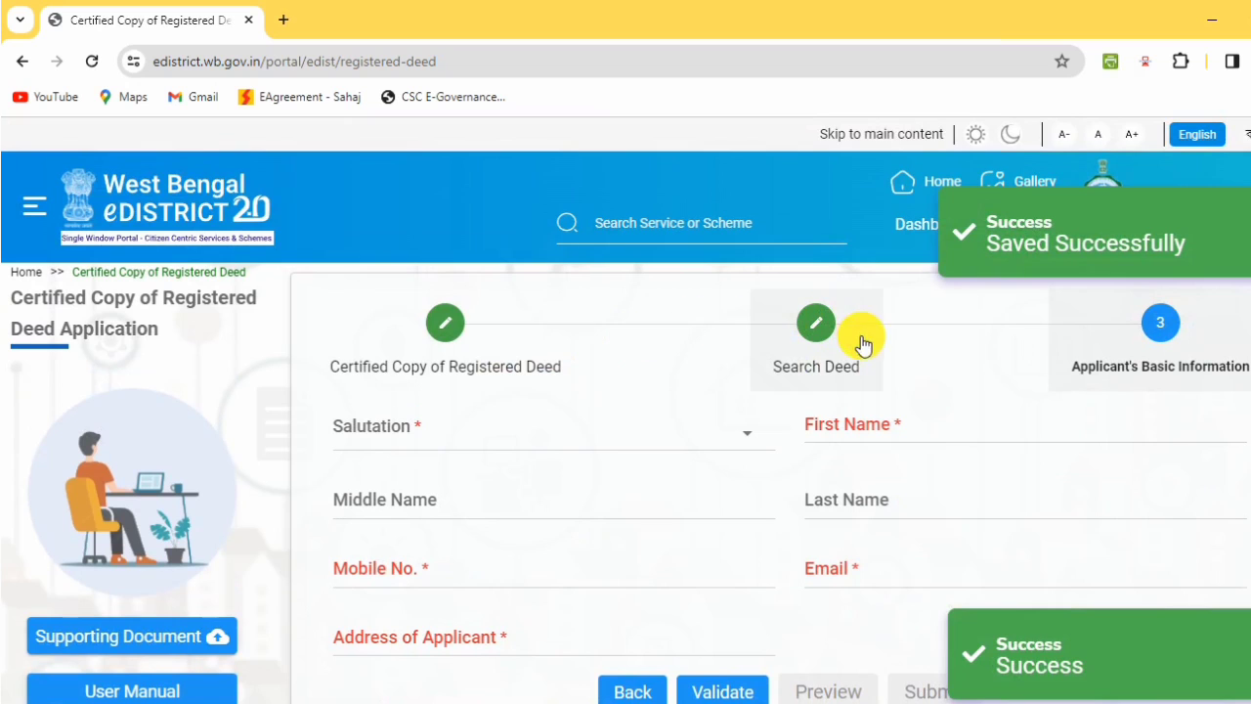
Fill in the applicant's salutation as Mr., the name, mobile number, email and address, and validate the form.
click(517, 436)
click(375, 485)
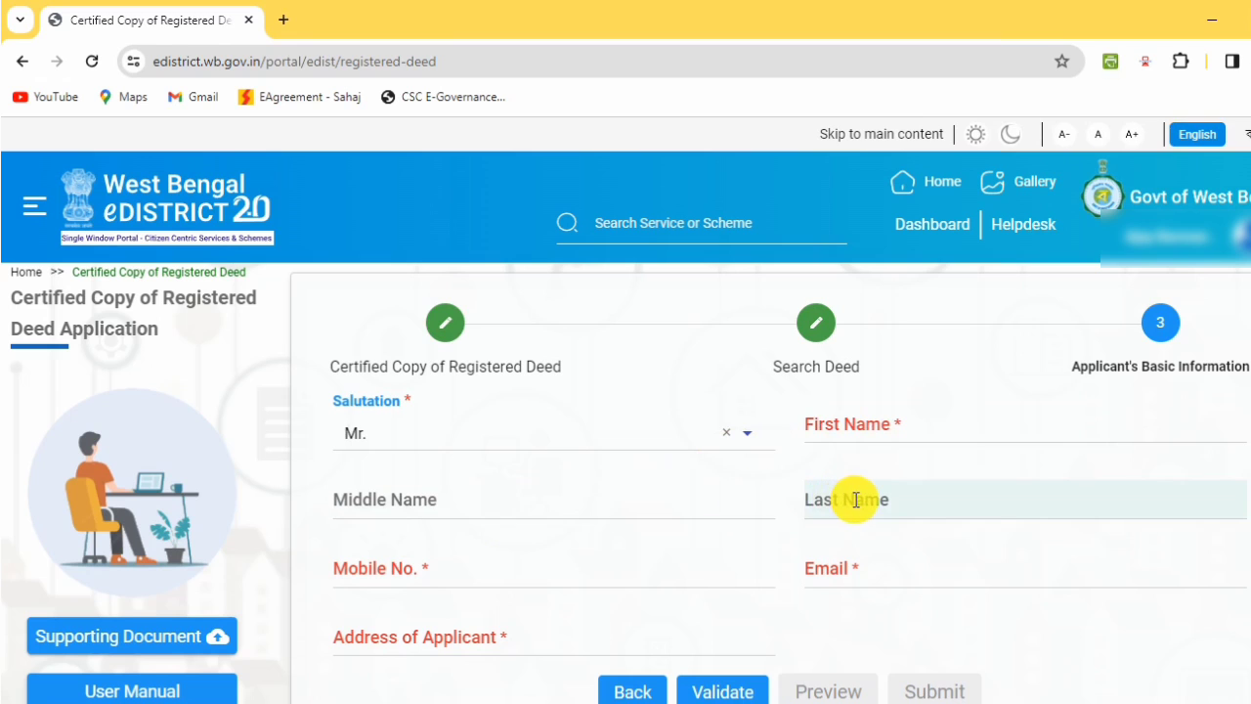
scroll(856, 500, down, 1)
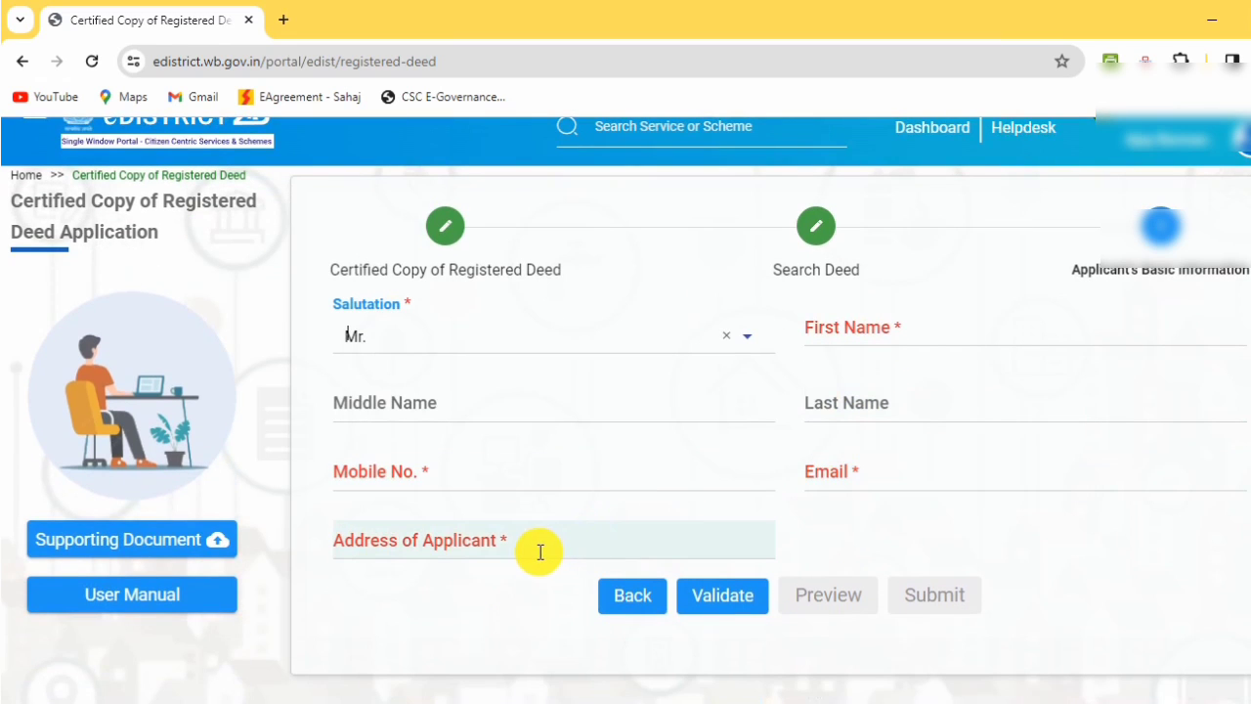
scroll(546, 537, down, 2)
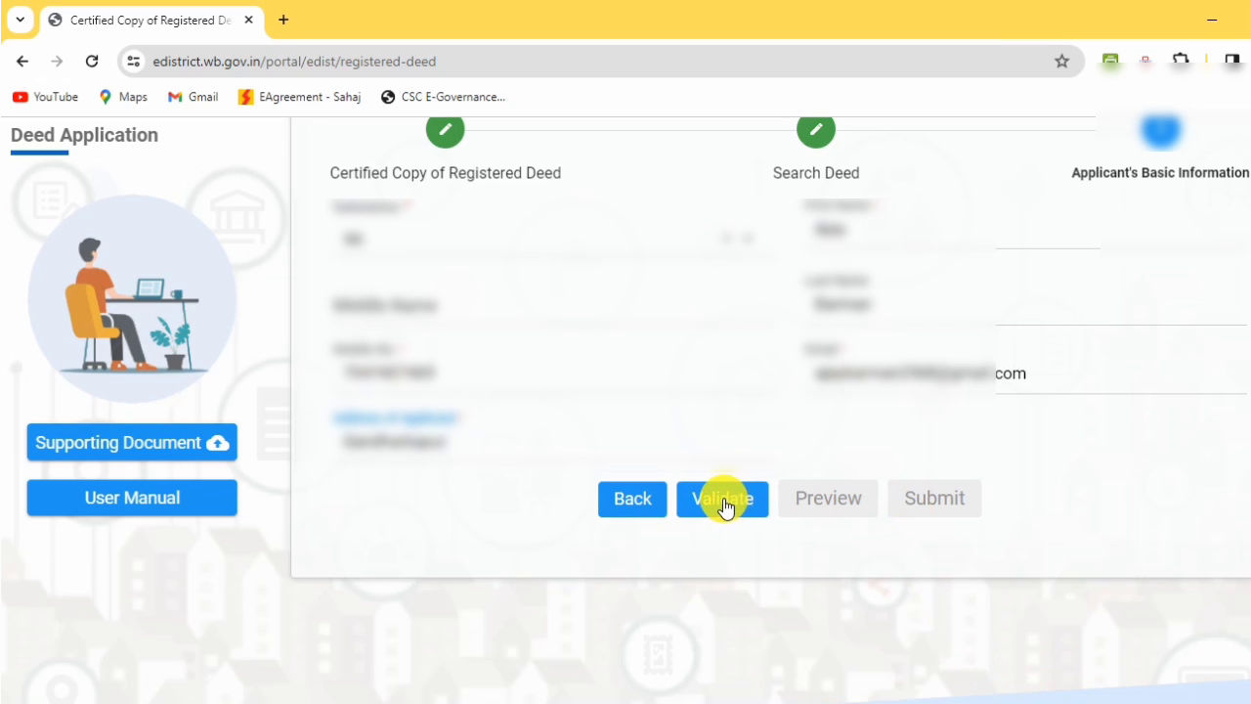
click(724, 498)
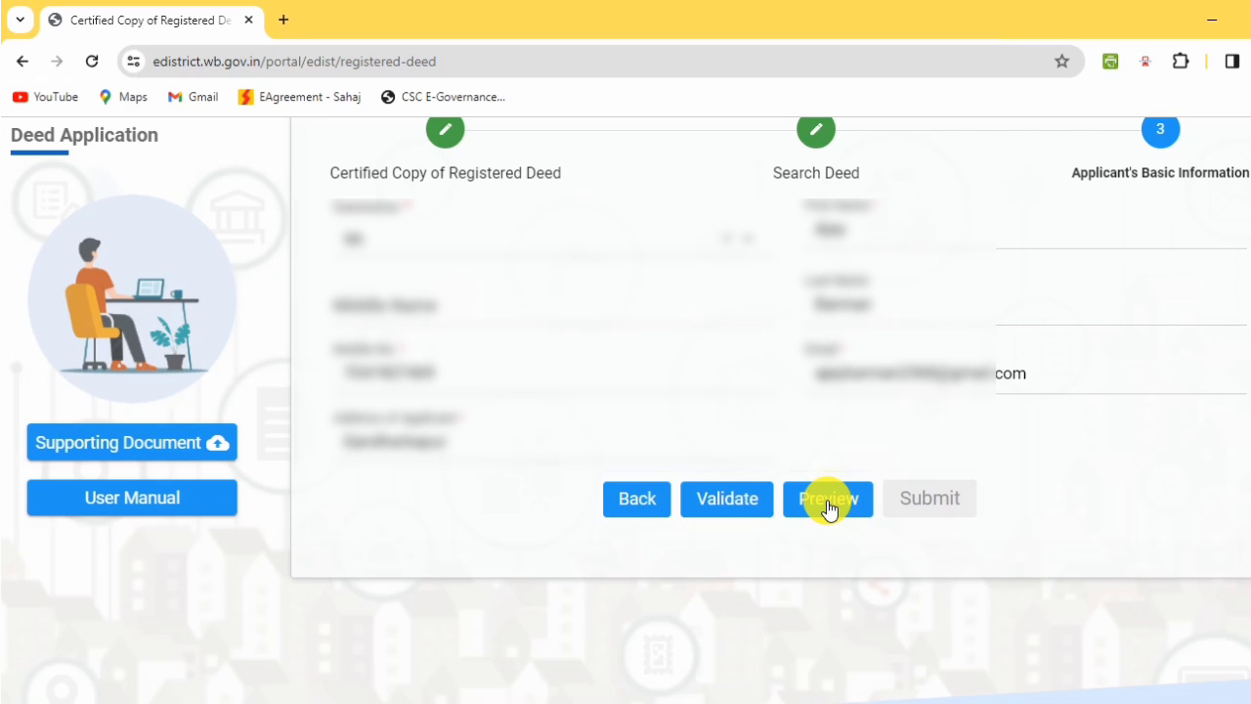
Preview the completed application down to its end, close the preview and submit the application for payment.
click(826, 506)
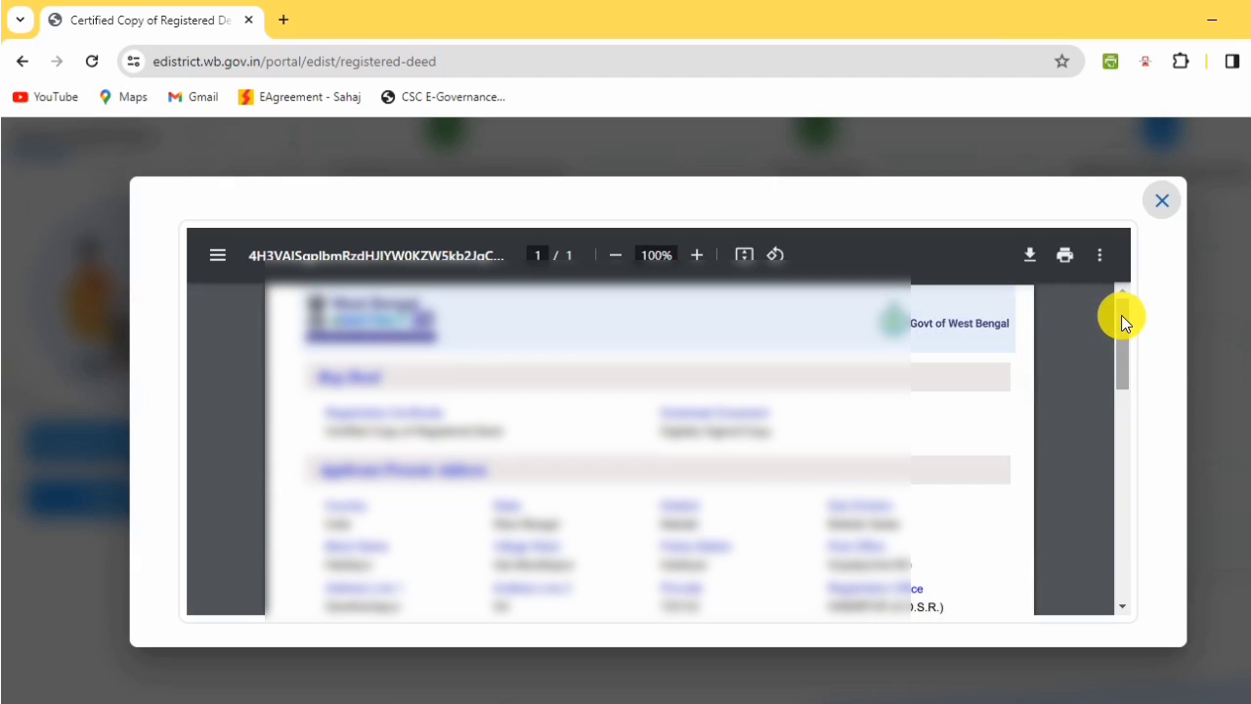
drag(1123, 315, 1127, 543)
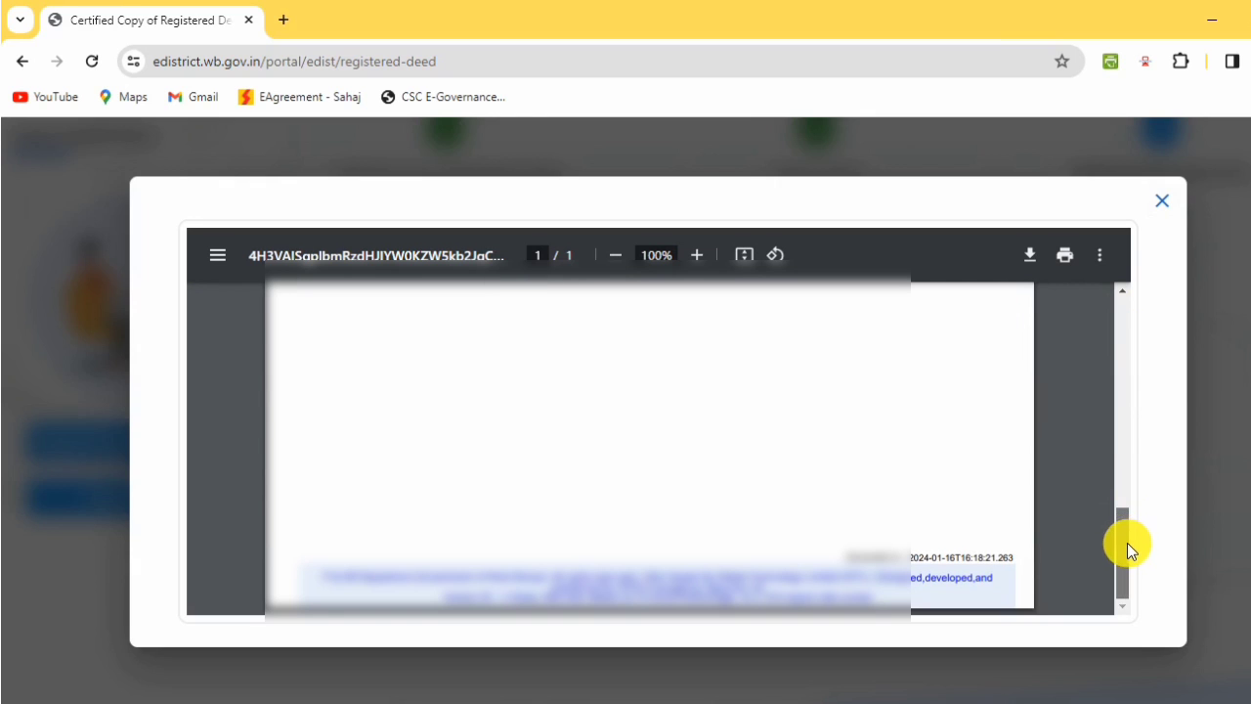
click(1162, 204)
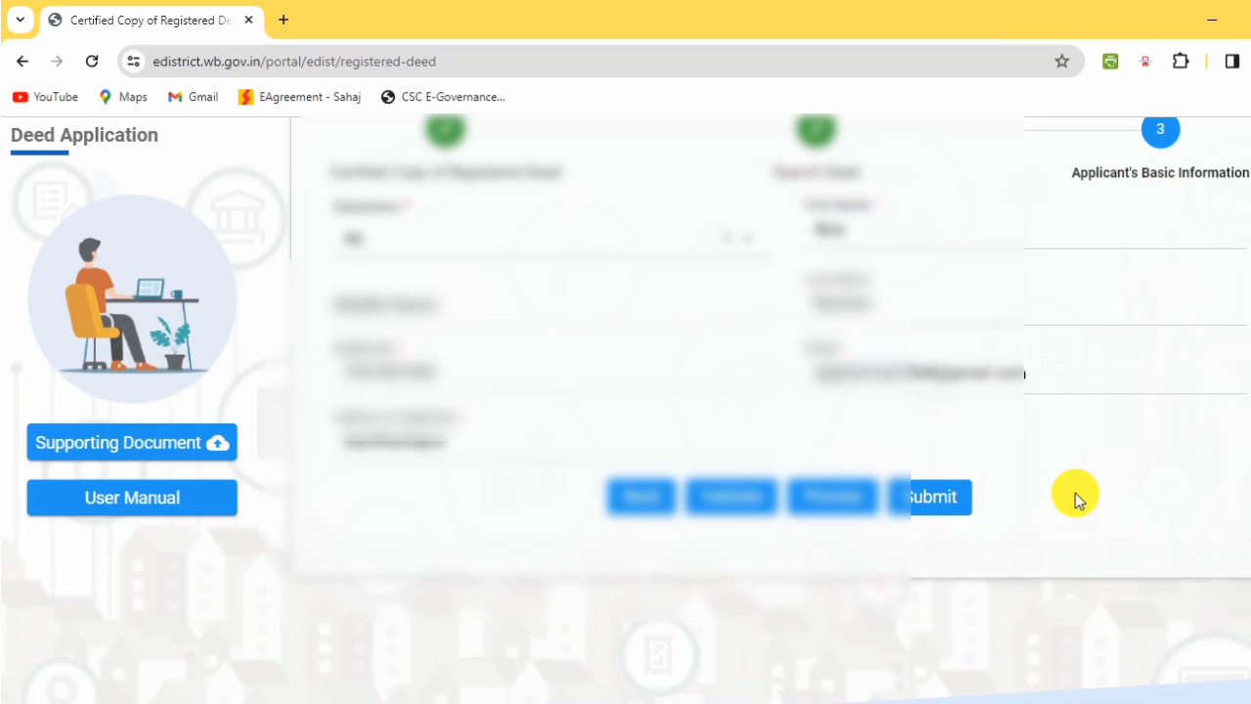
click(929, 498)
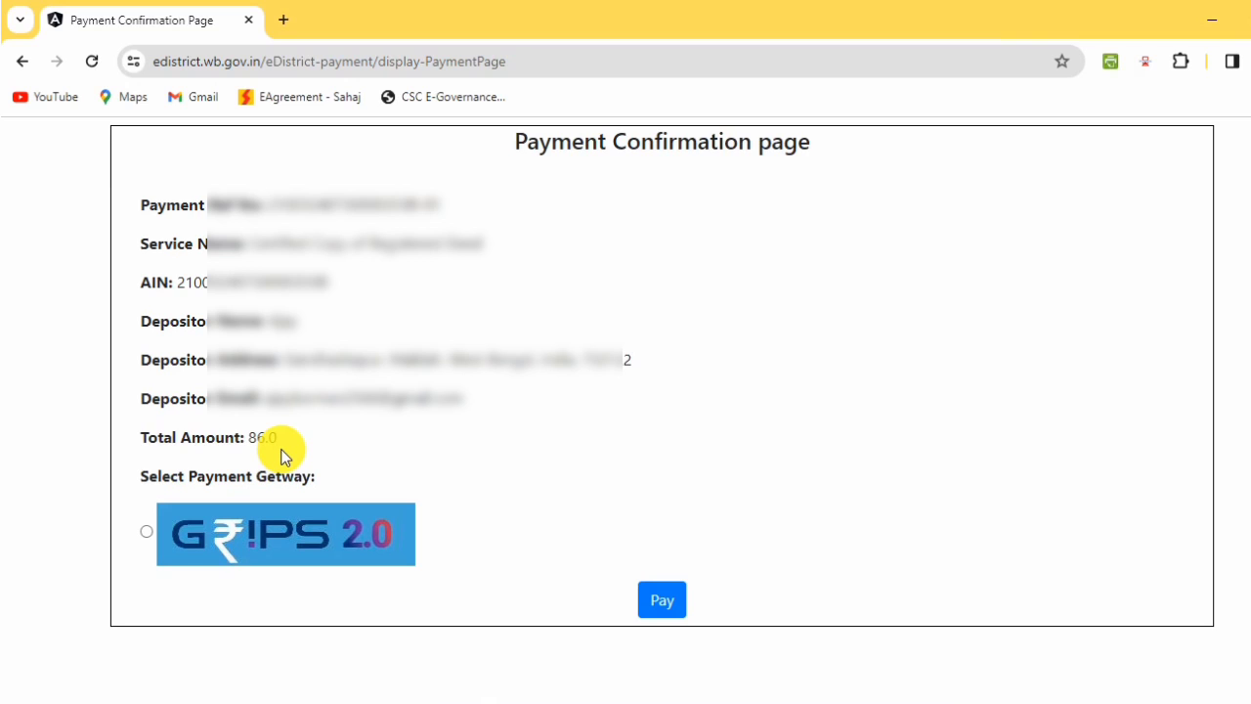
Select GRIPS 2.0 as the payment gateway, proceed to pay, and mark the payment details as verified and checked to continue.
click(147, 532)
click(662, 601)
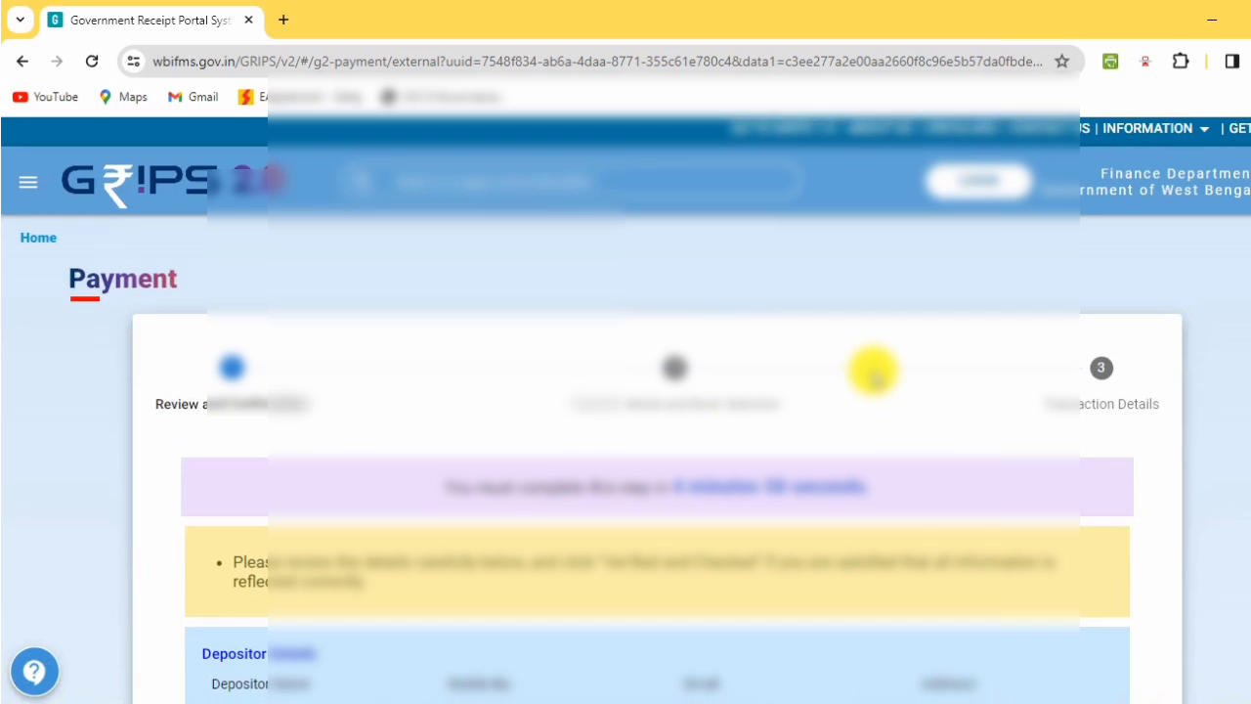
scroll(870, 370, down, 1)
scroll(870, 367, down, 2)
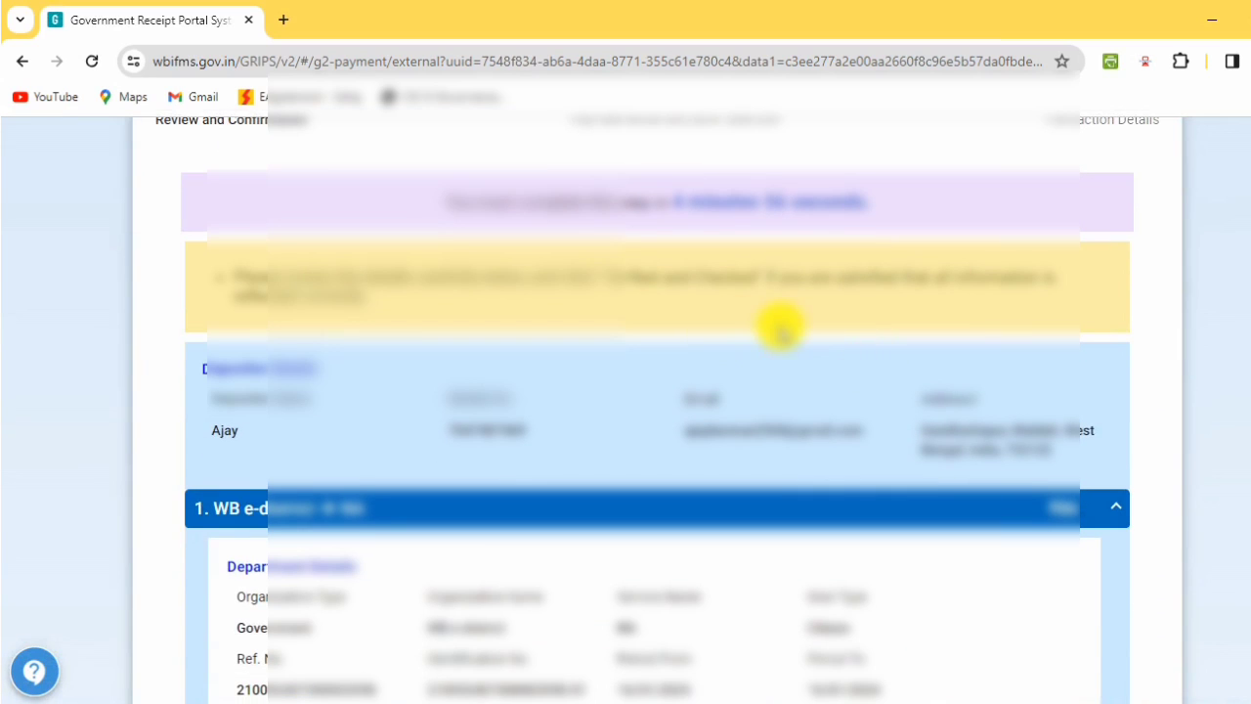
scroll(782, 325, down, 4)
scroll(807, 319, down, 3)
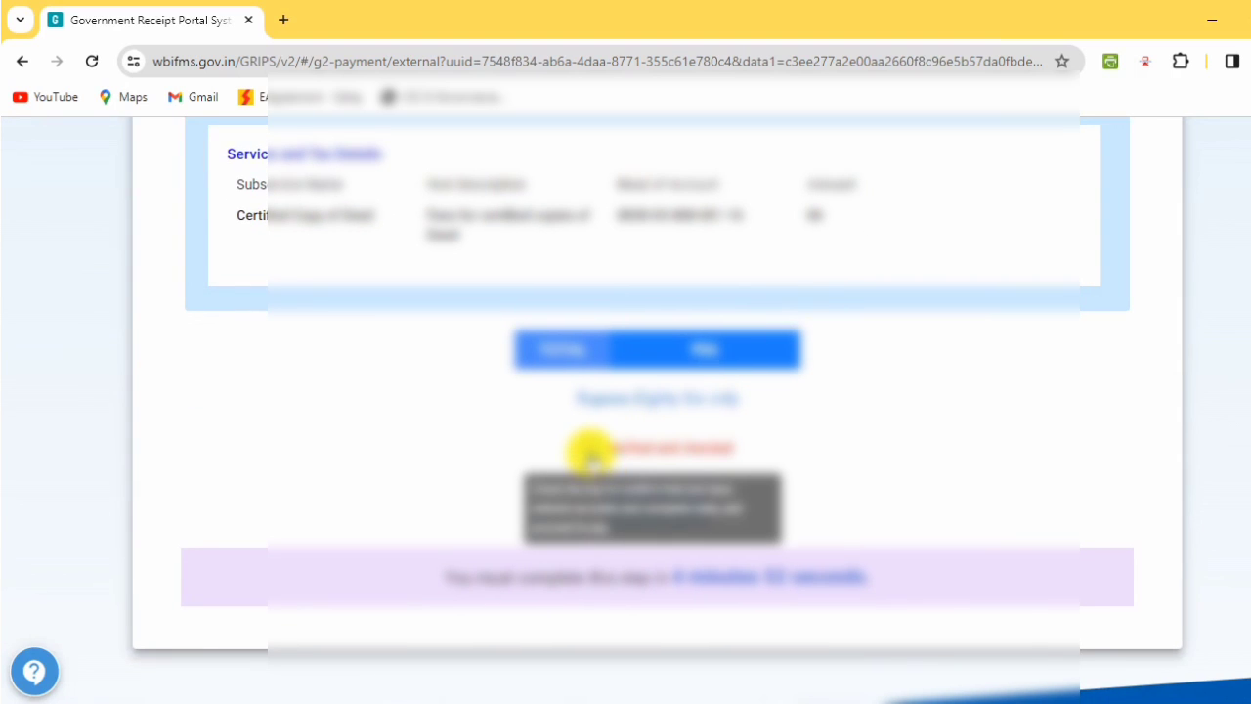
click(589, 452)
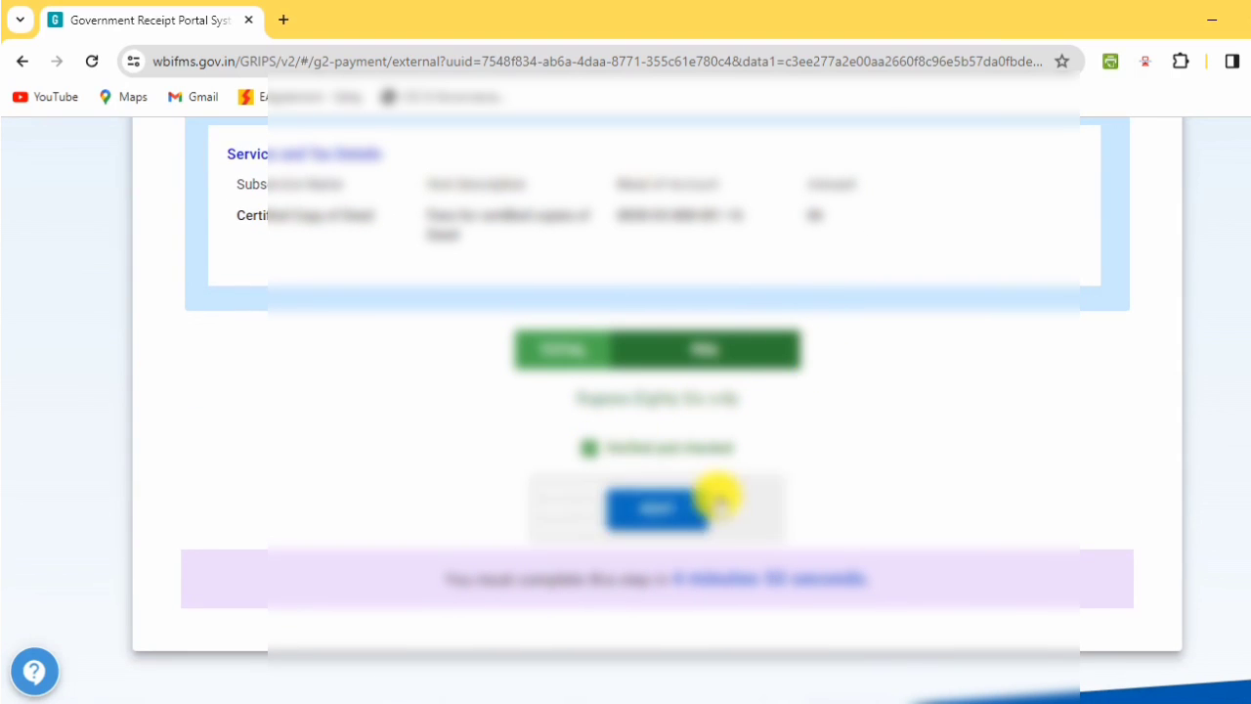
click(662, 507)
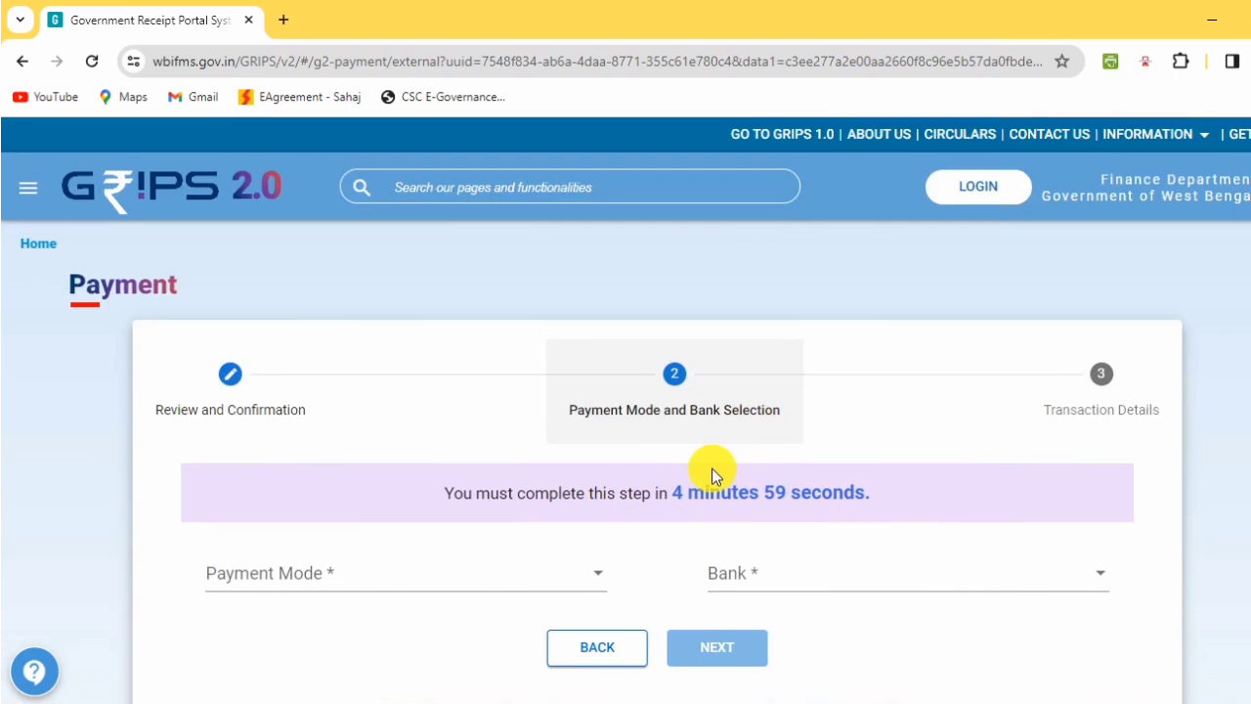
Set Payment Mode to SBI Epay and Pay through to Payment Gateway/Bank, and continue to the transaction details.
scroll(712, 469, down, 1)
click(492, 488)
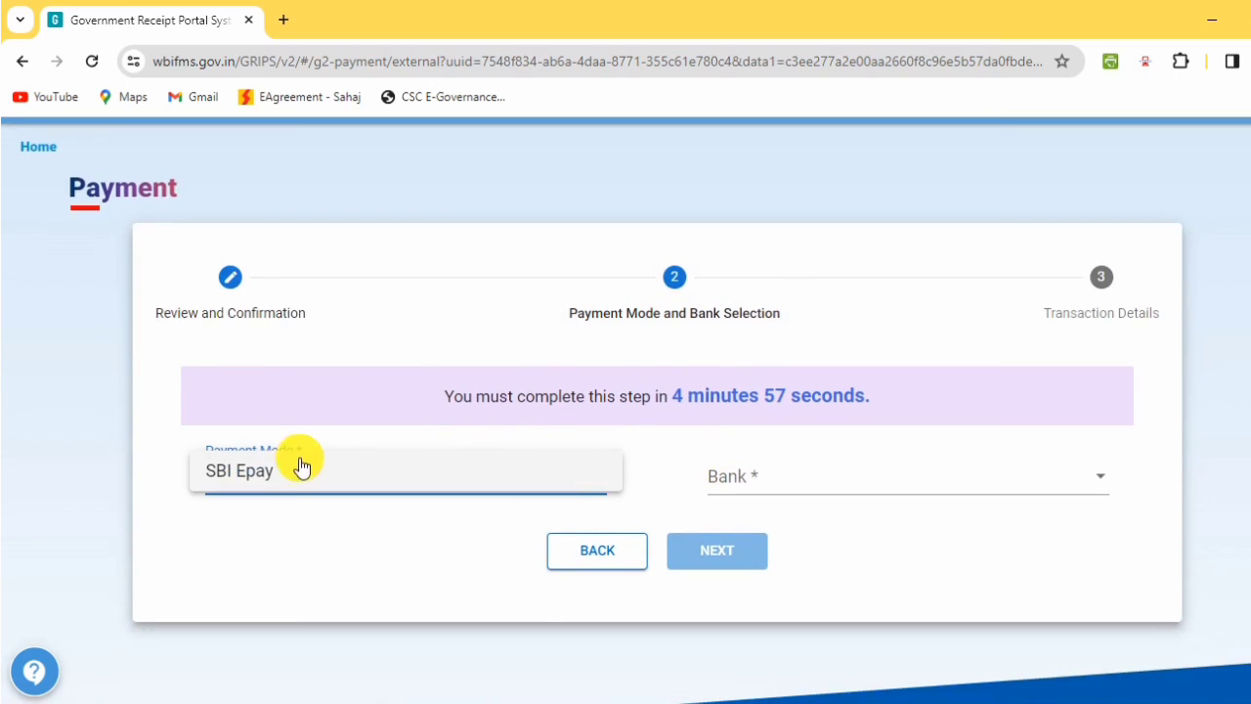
click(301, 472)
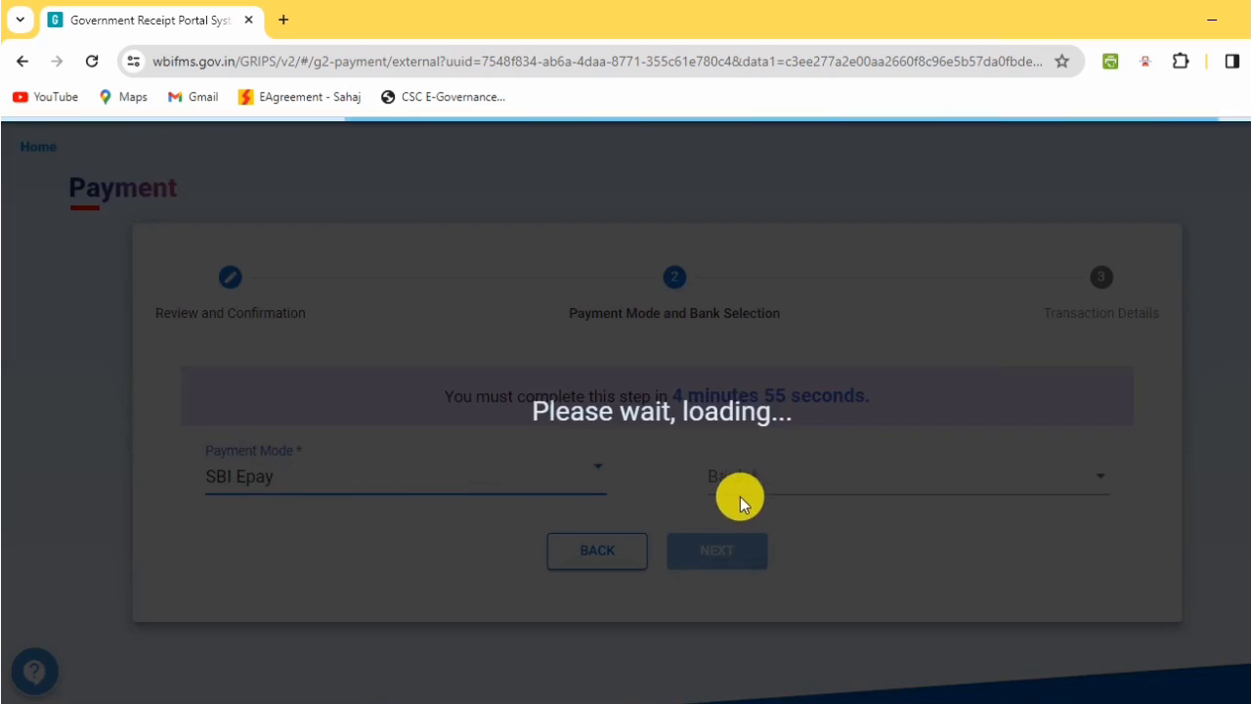
click(782, 480)
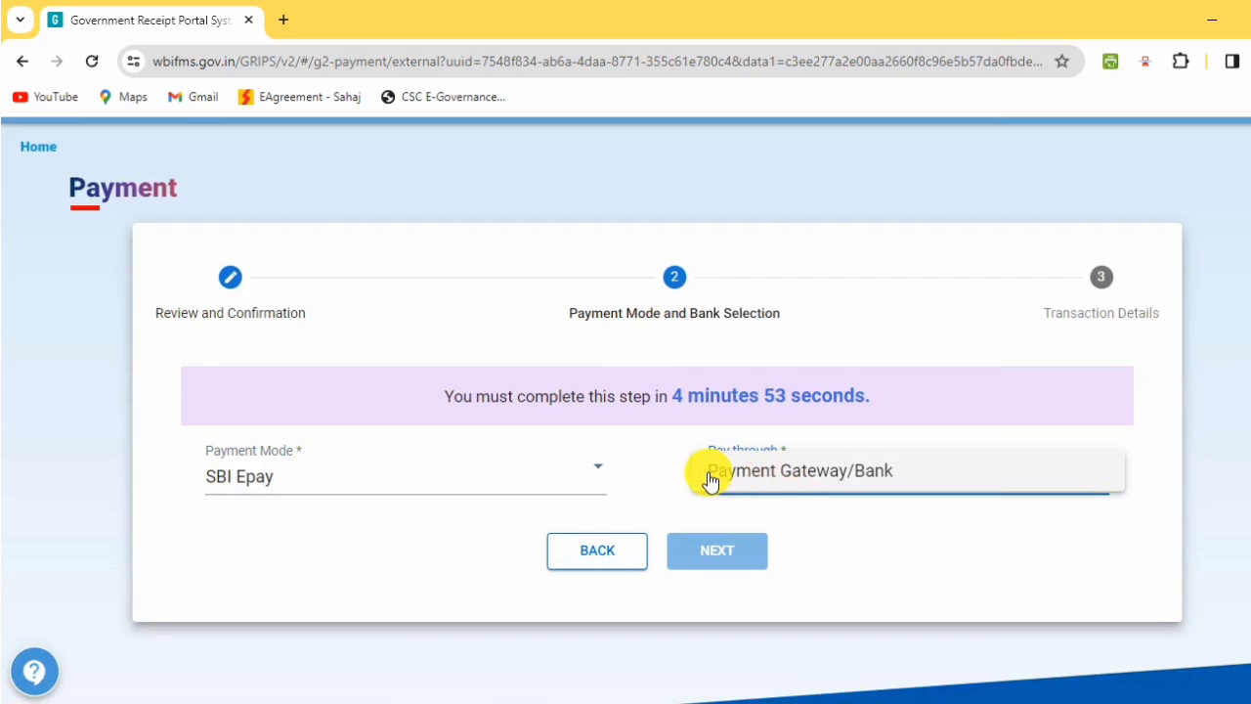
click(765, 480)
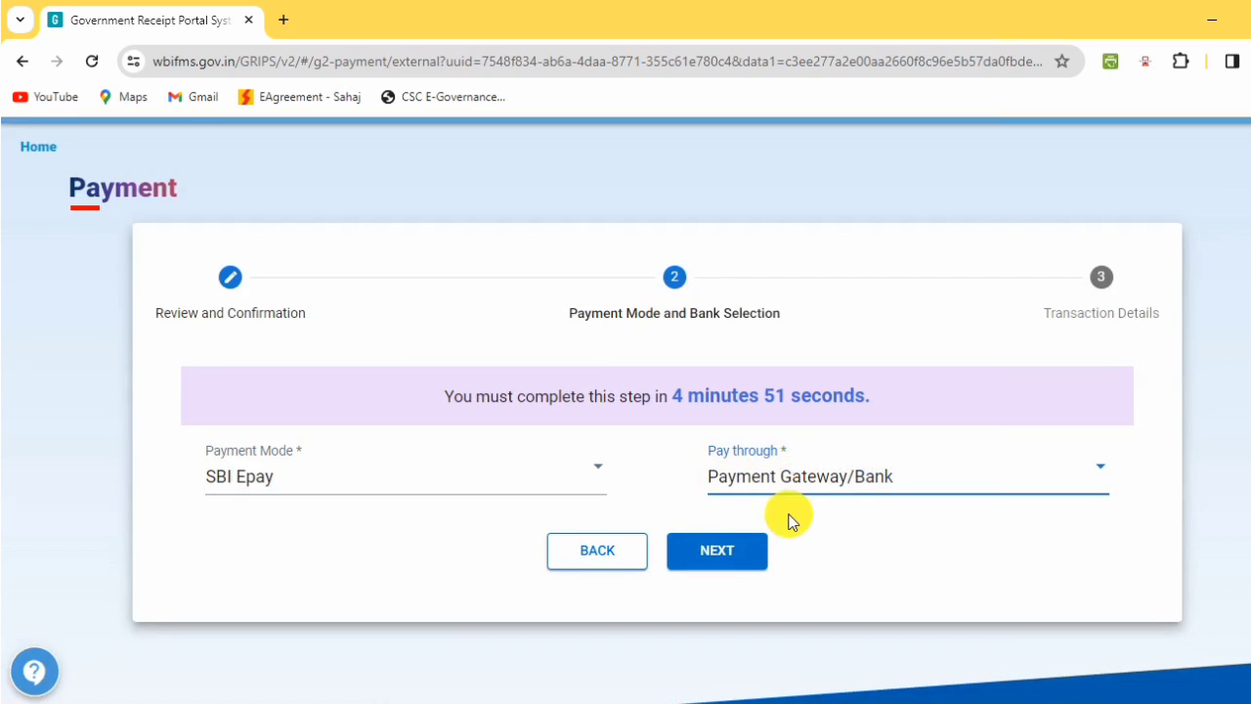
click(715, 548)
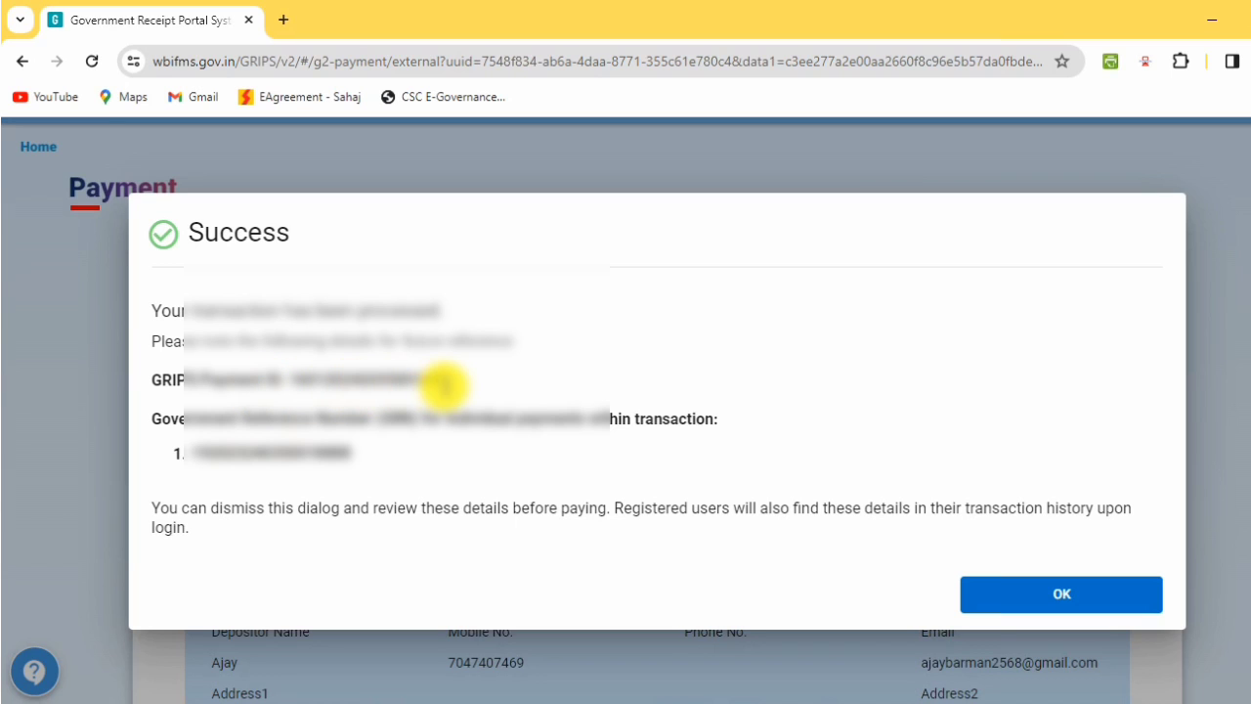
Copy the GRIPS Payment ID, dismiss the success message and go through the transaction details down the page.
drag(444, 383, 286, 383)
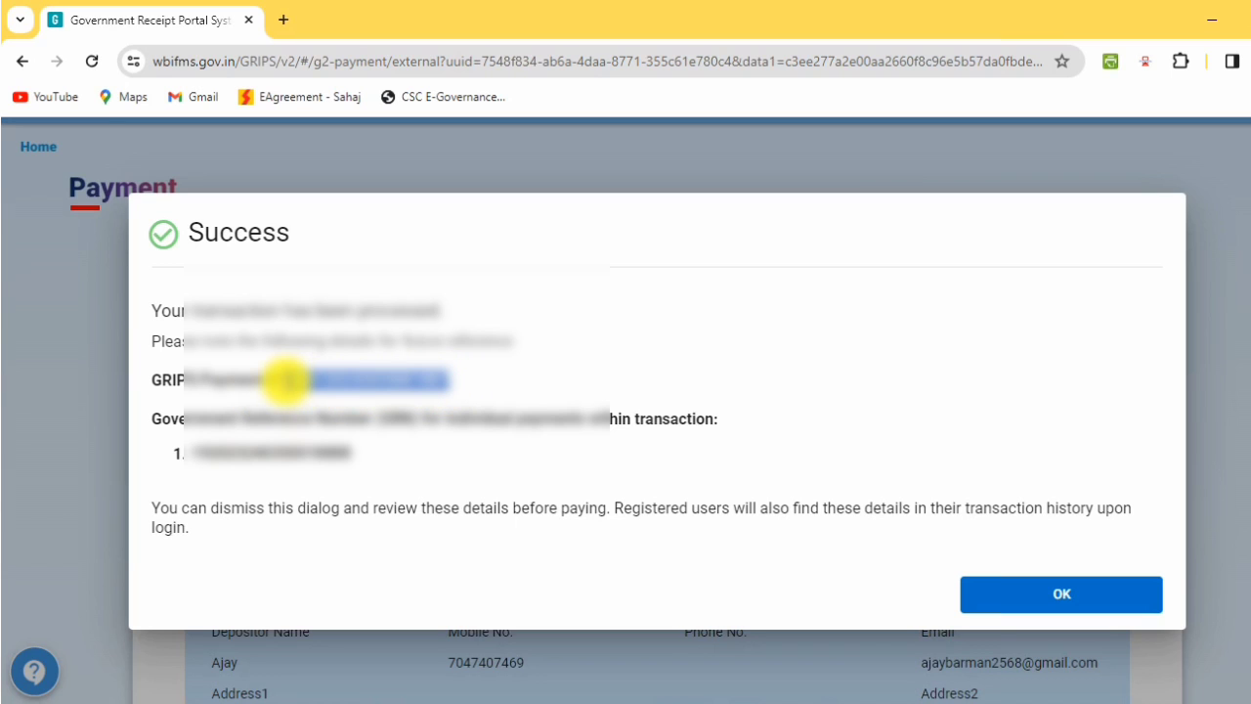
right_click(302, 384)
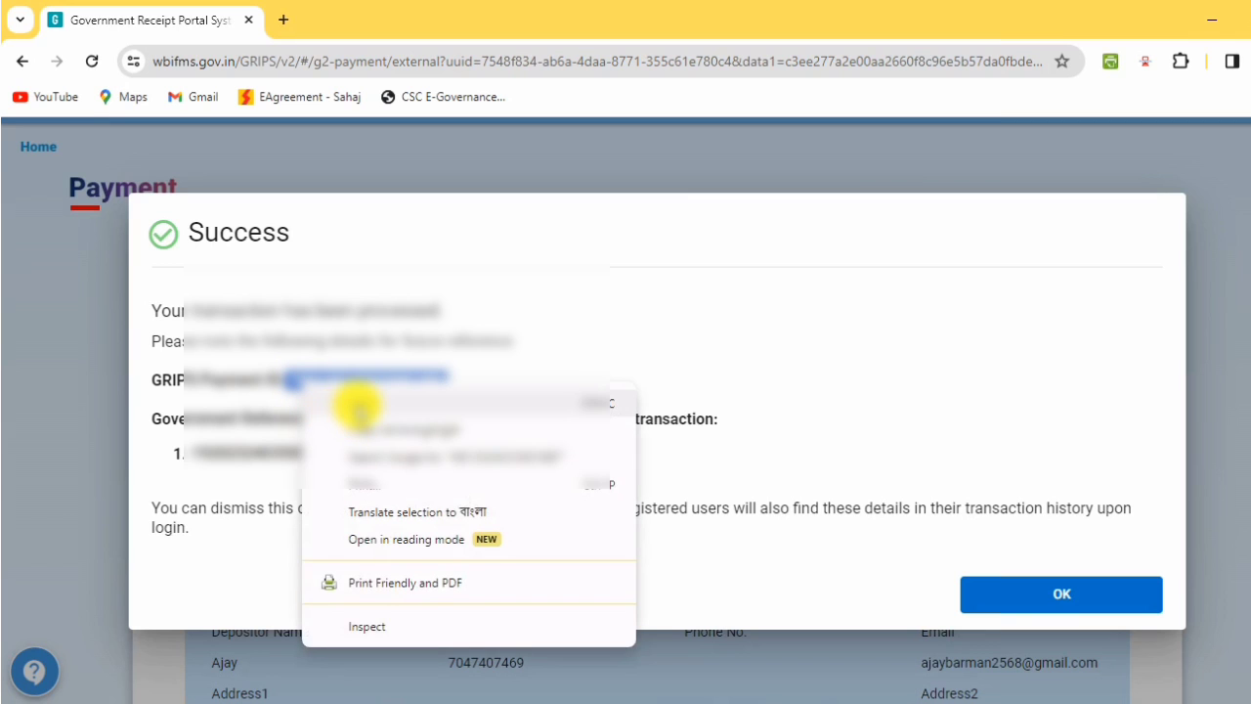
click(358, 404)
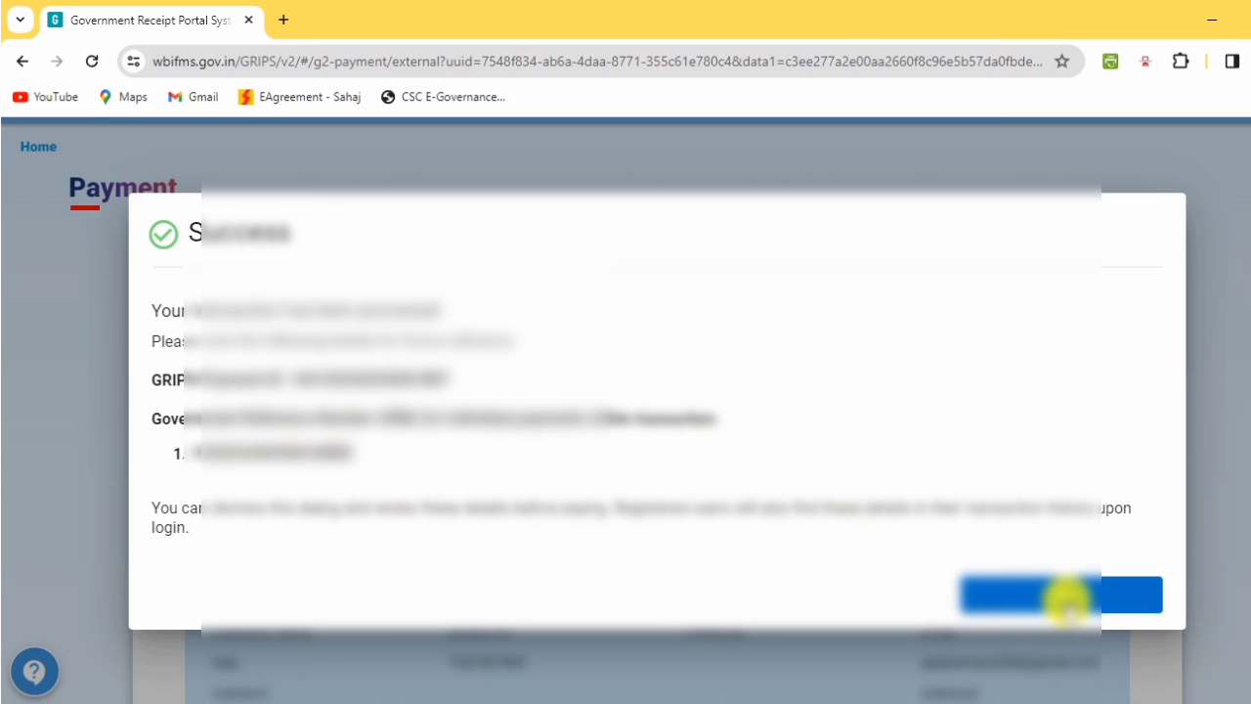
click(1066, 596)
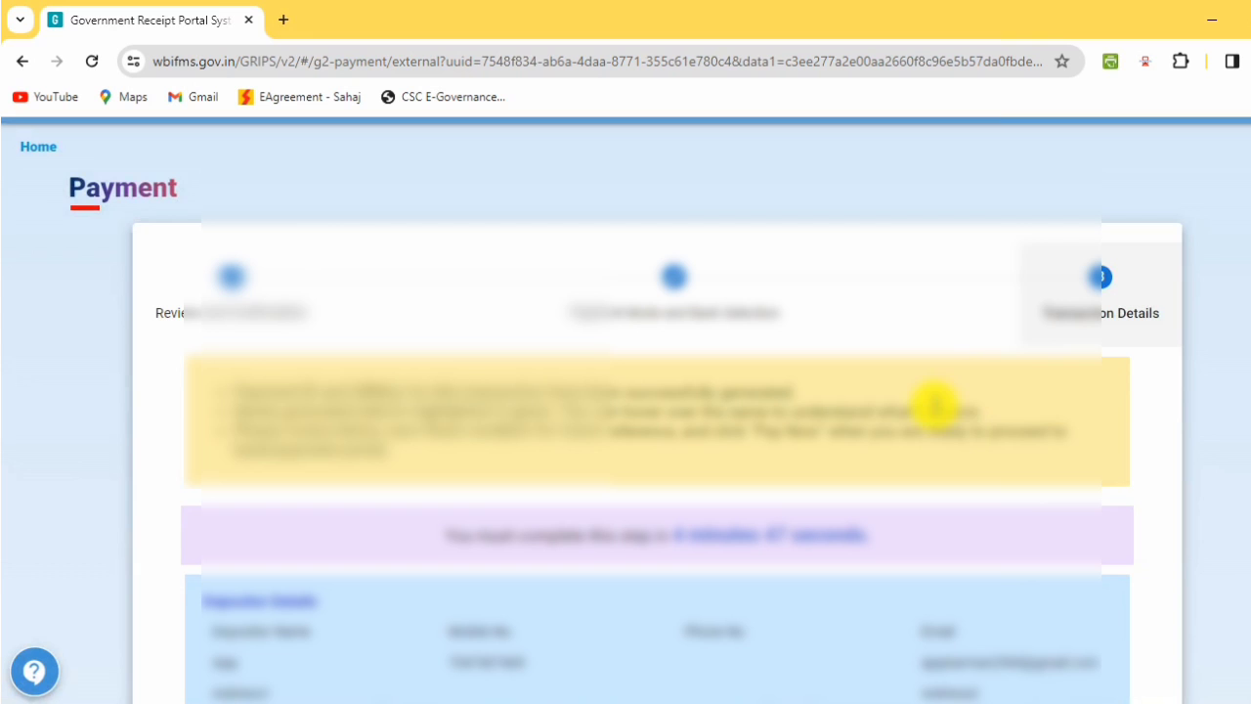
scroll(836, 419, down, 6)
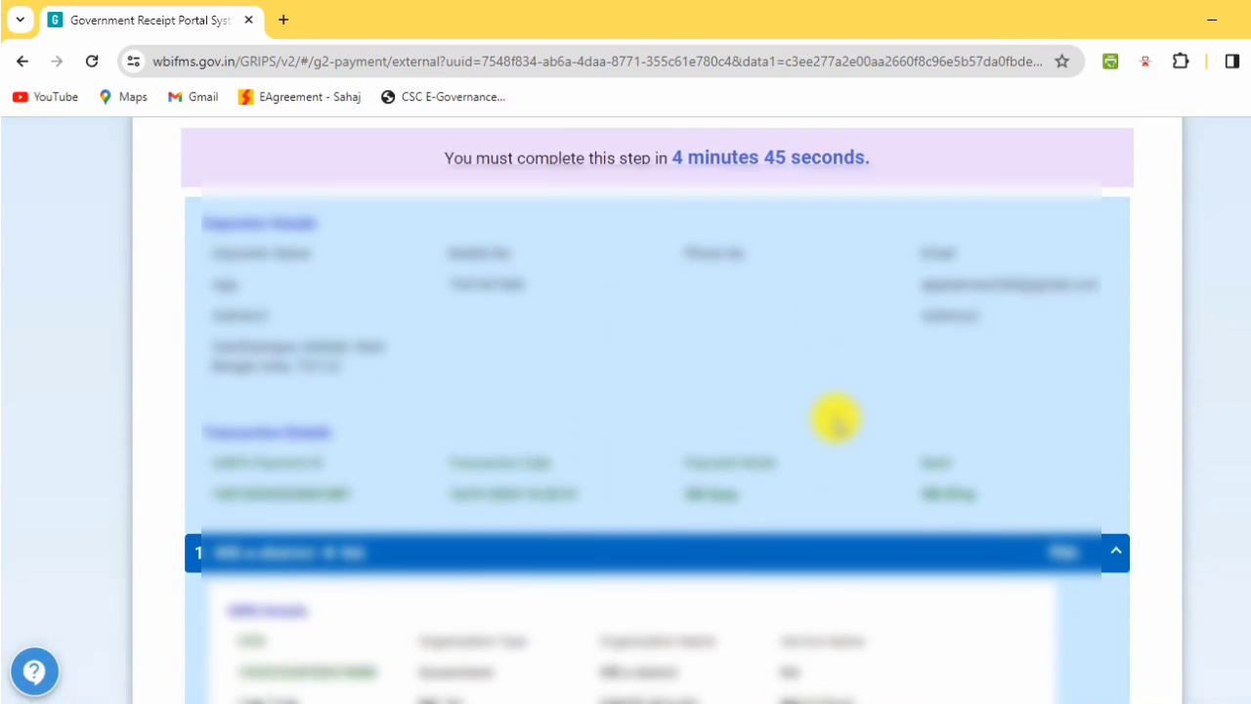
scroll(836, 418, down, 5)
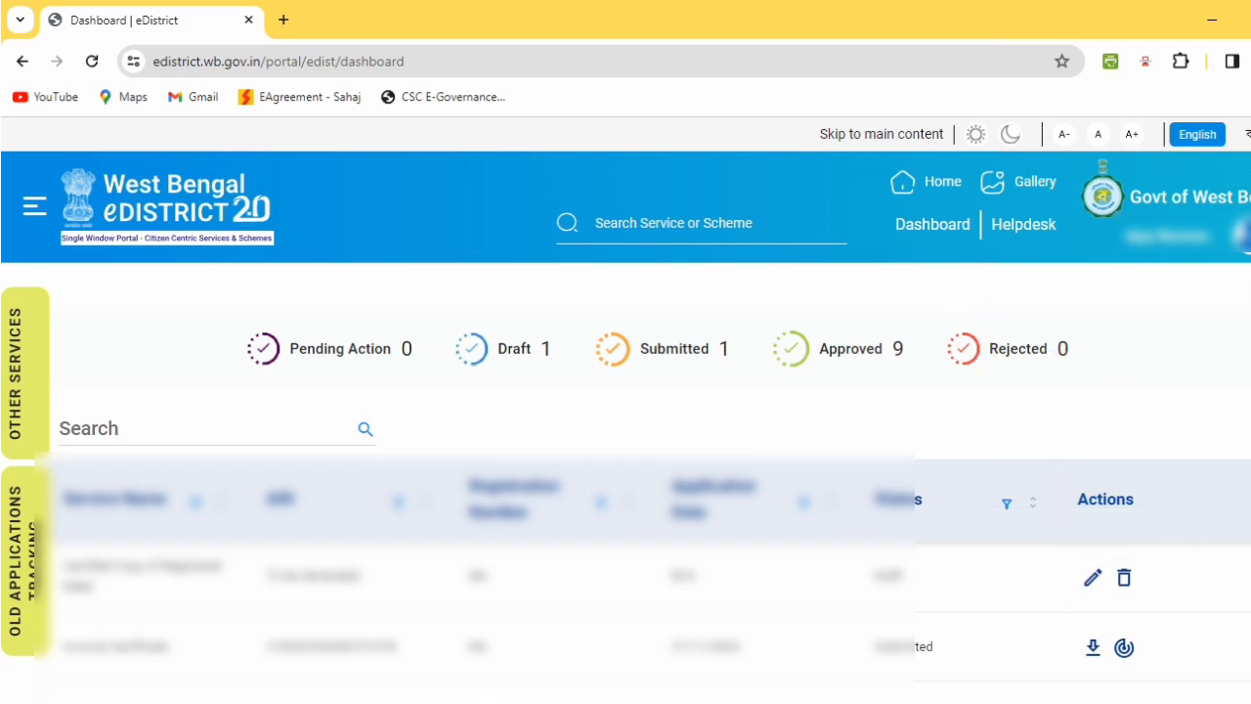
Look through the list of applications and their statuses on the eDistrict dashboard.
scroll(626, 411, down, 2)
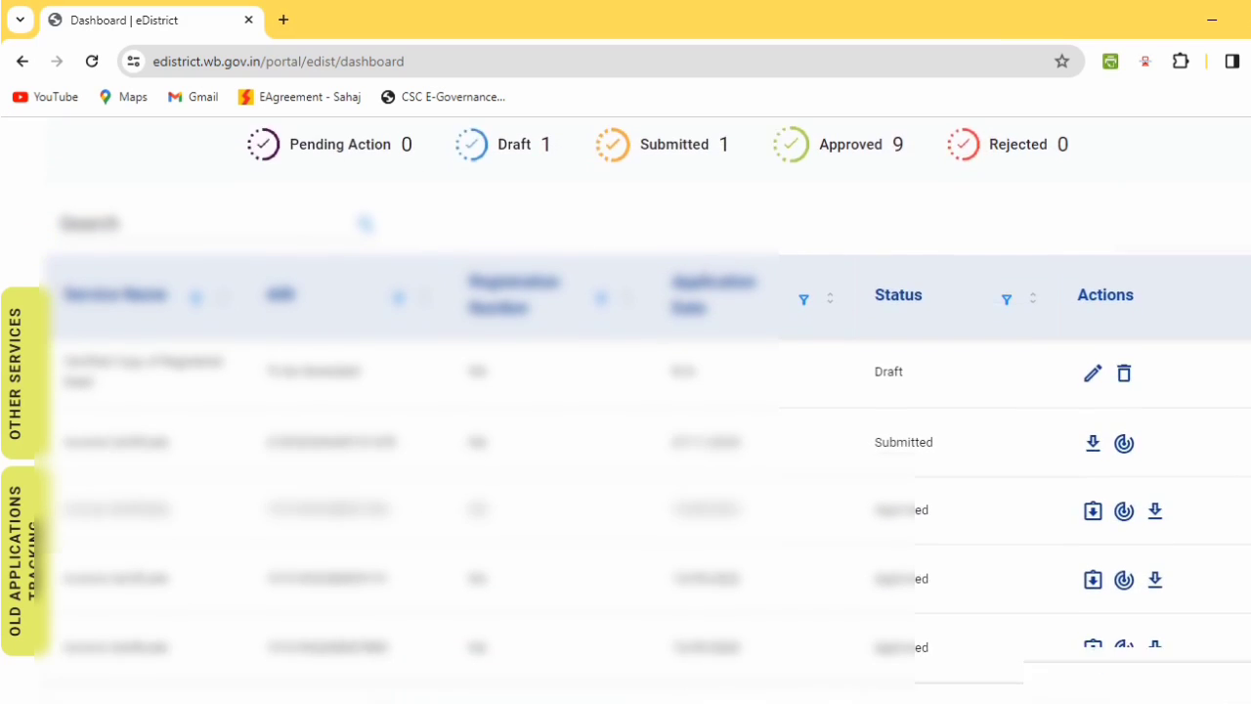
scroll(626, 410, down, 2)
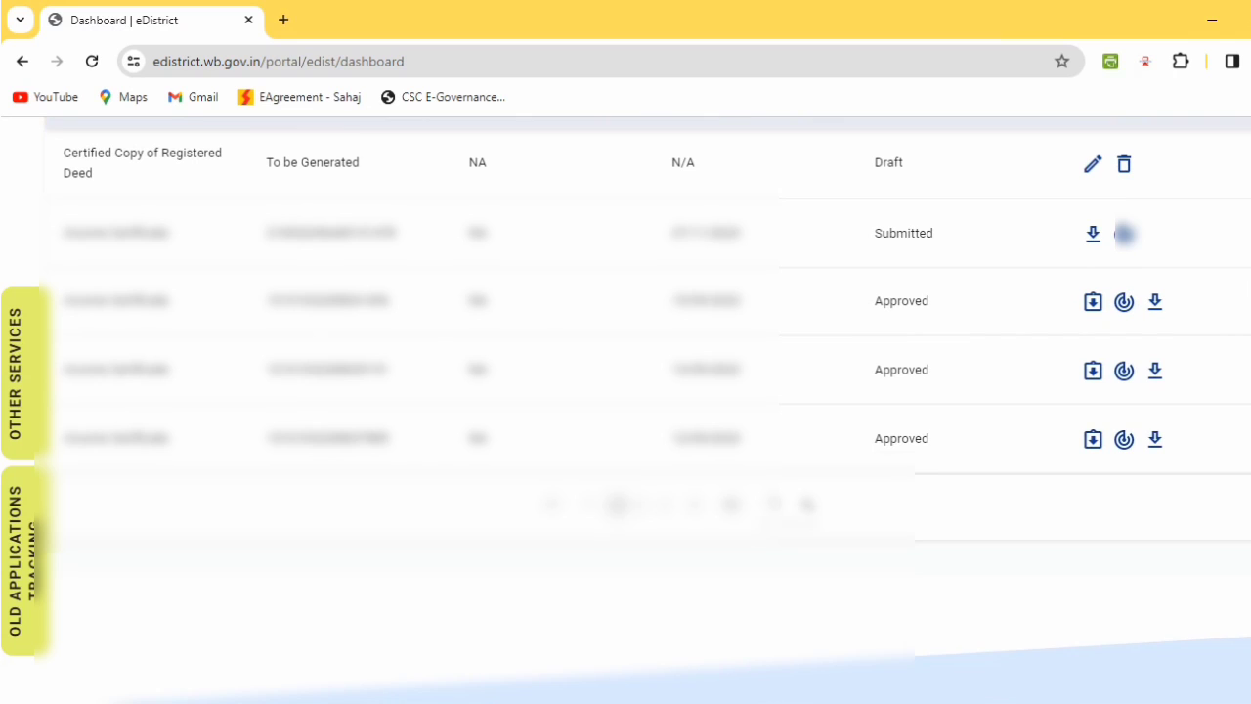